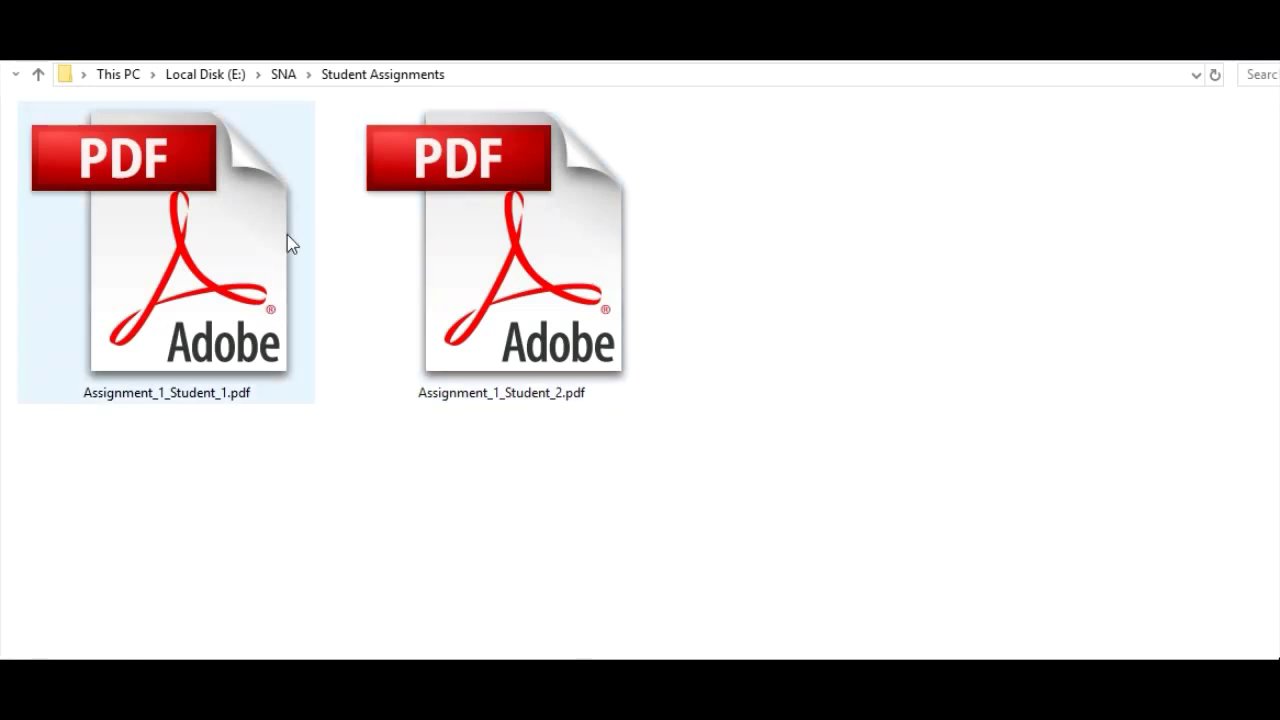
Step: Open Assignment_1_Student_1.pdf from the Student Assignments folder in Microsoft Edge
left_click(222, 298)
right_click(224, 298)
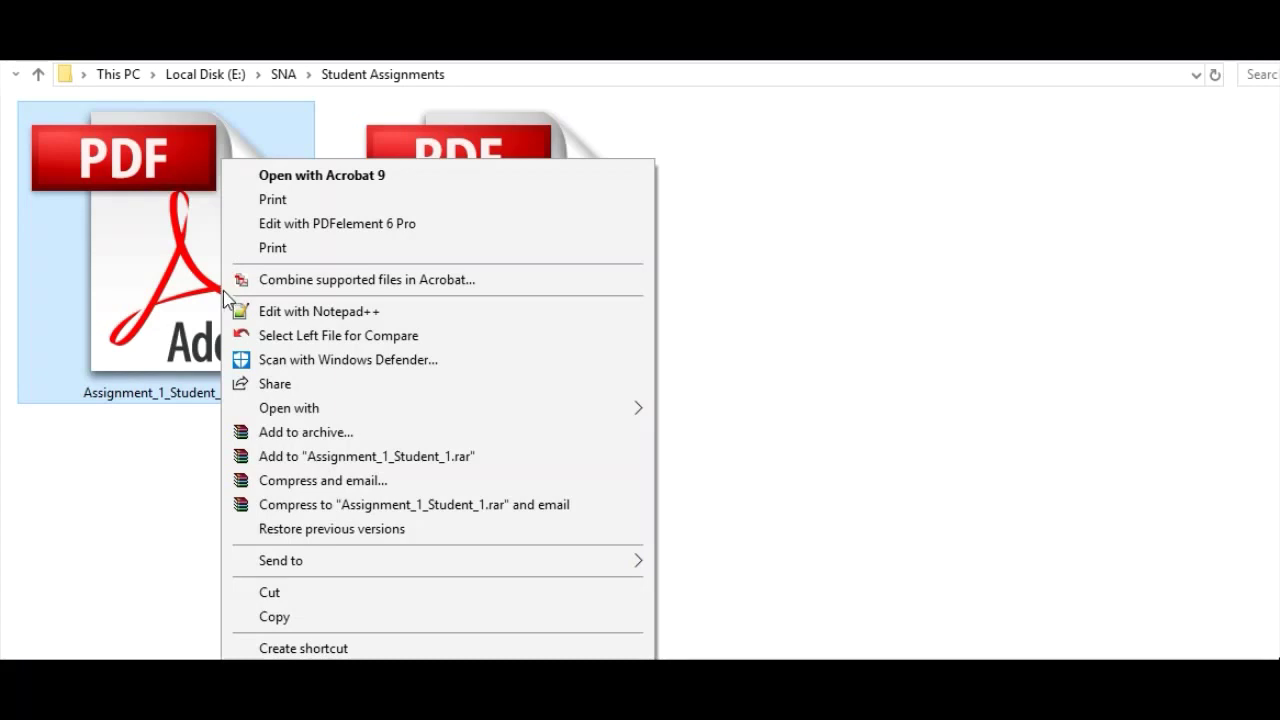
mouse_move(331, 418)
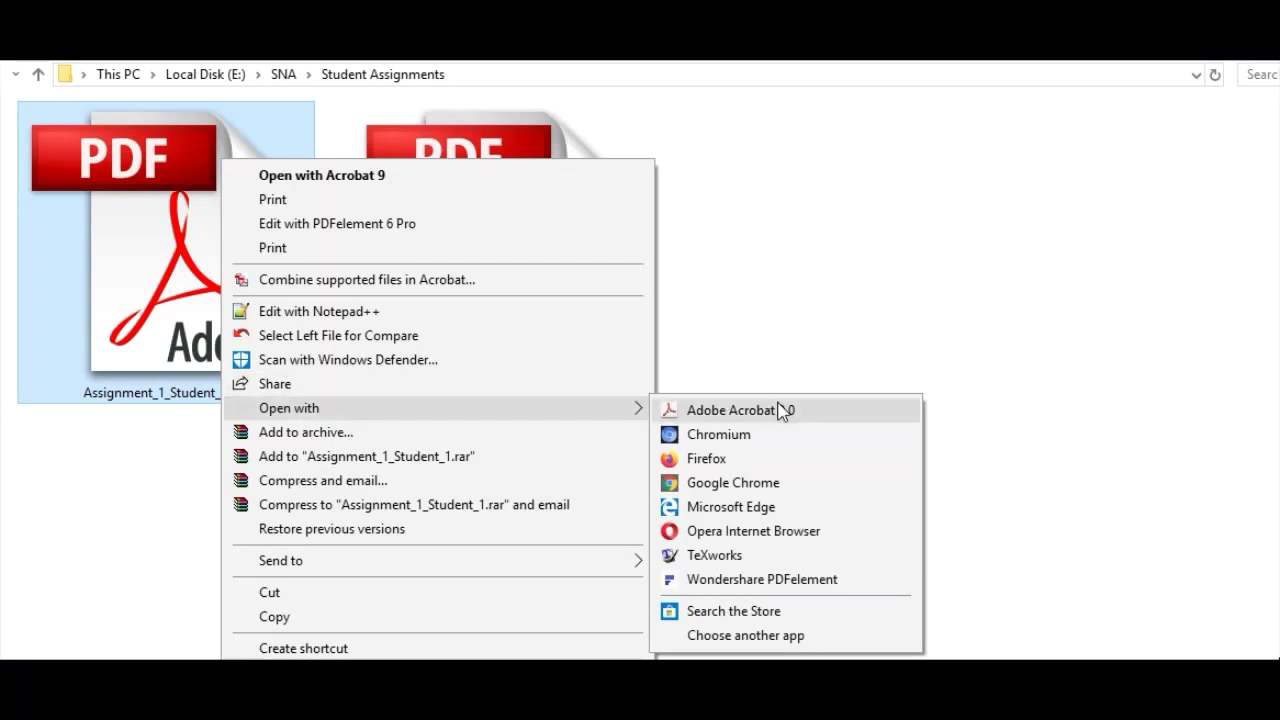
left_click(805, 505)
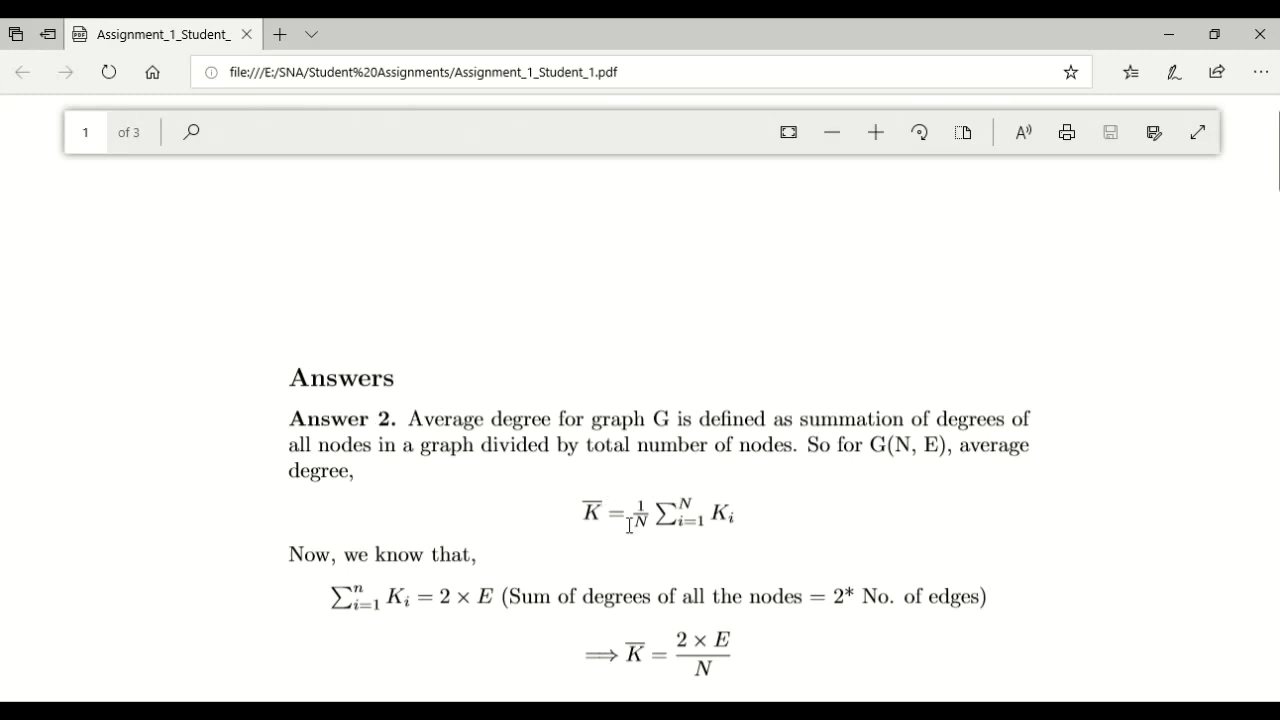
Step: Turn on note-taking for the assignment PDF and ready a thin red pen for marking
left_click(1174, 73)
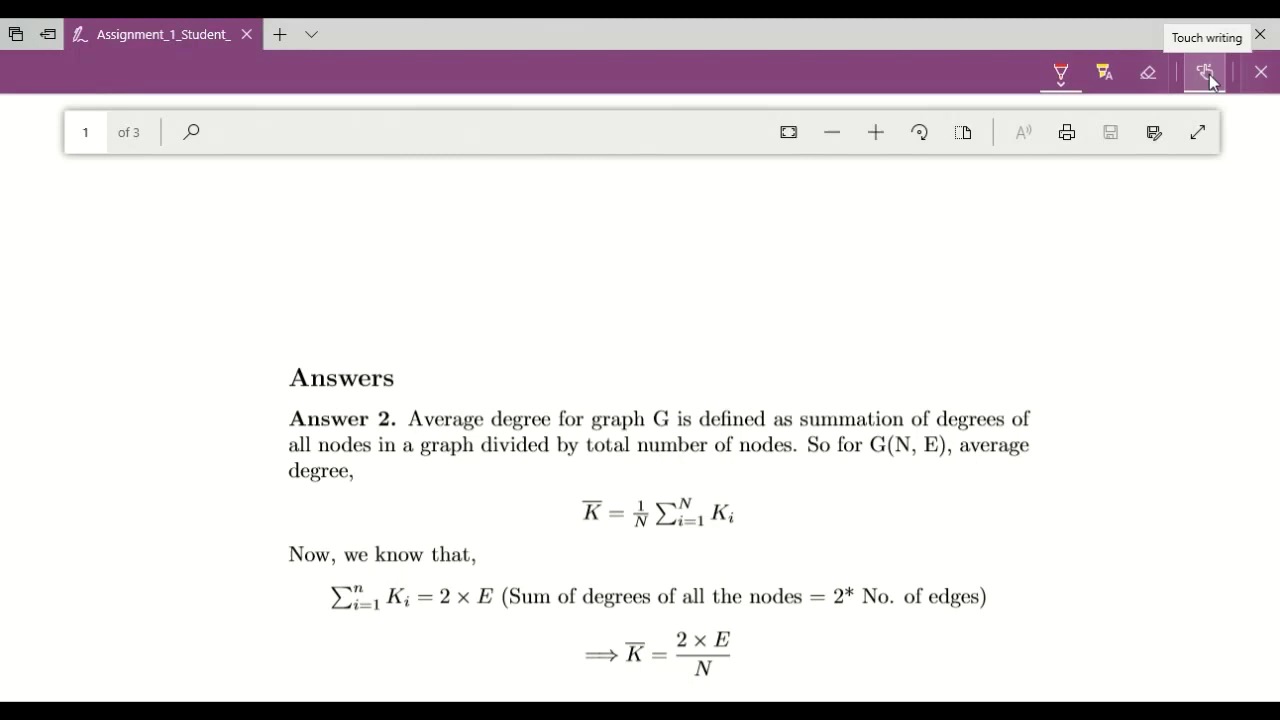
left_click(1071, 93)
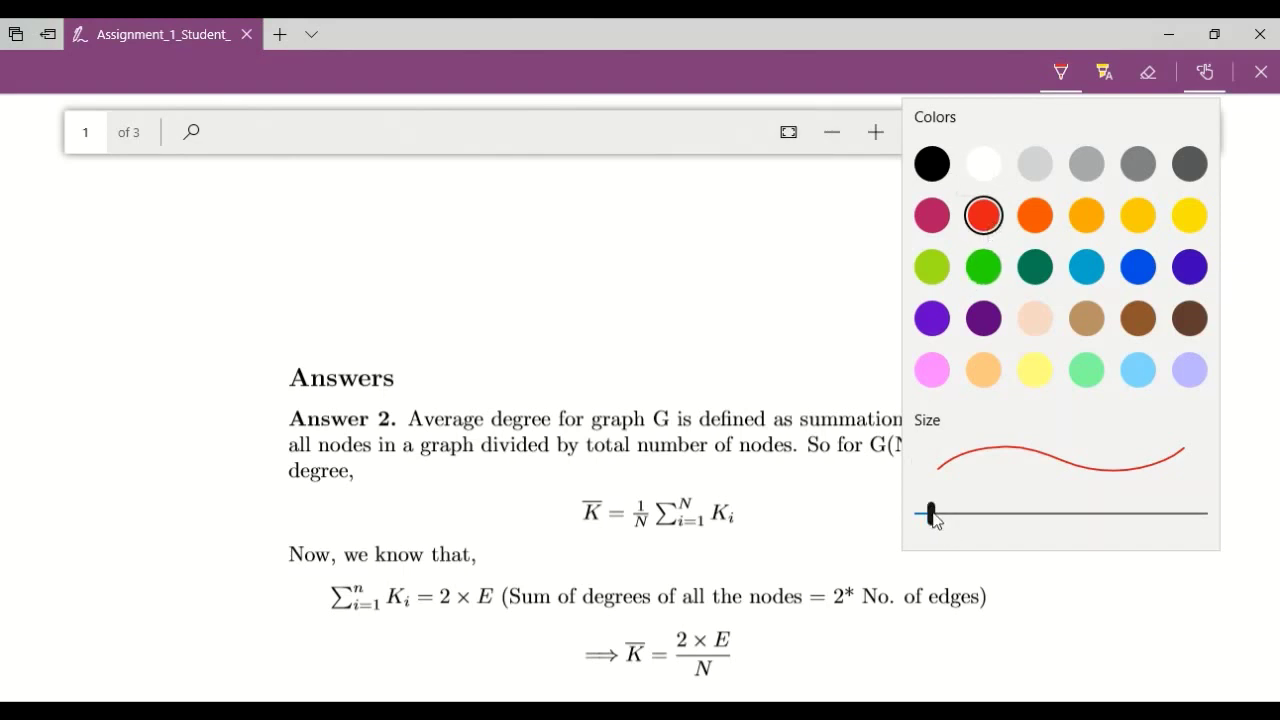
left_click_drag(933, 517, 867, 509)
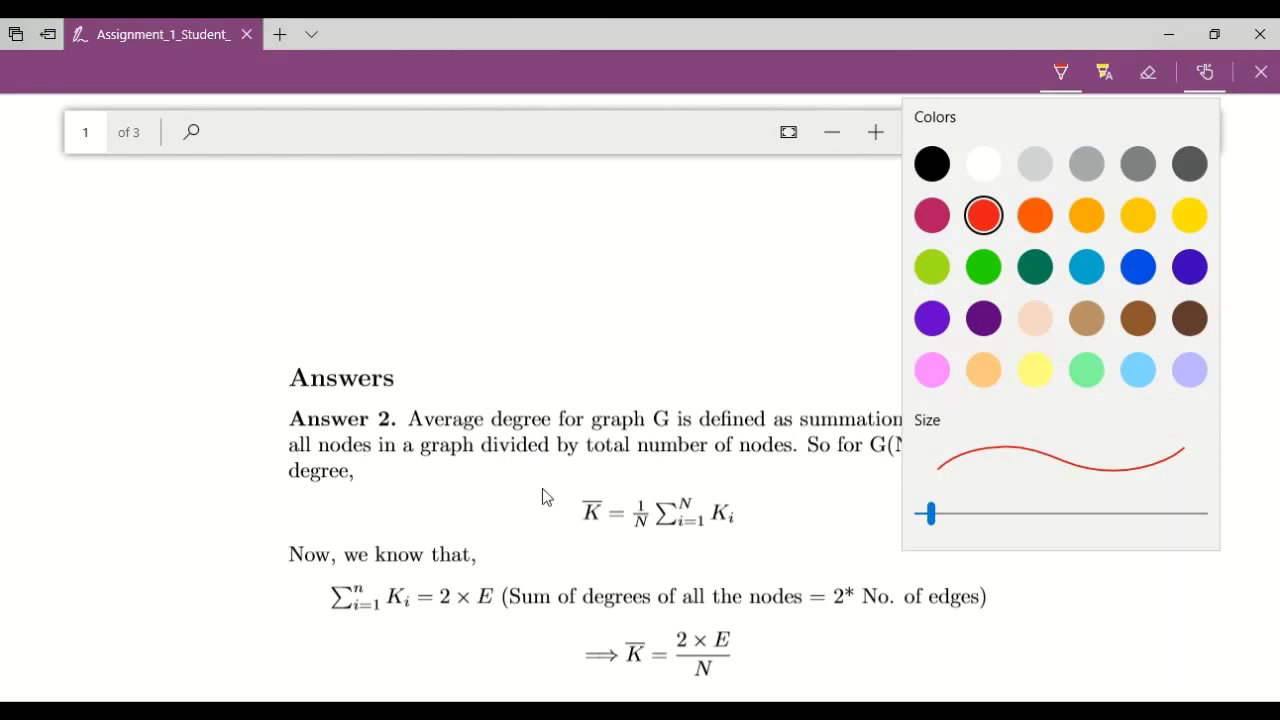
left_click(930, 515)
left_click(1057, 84)
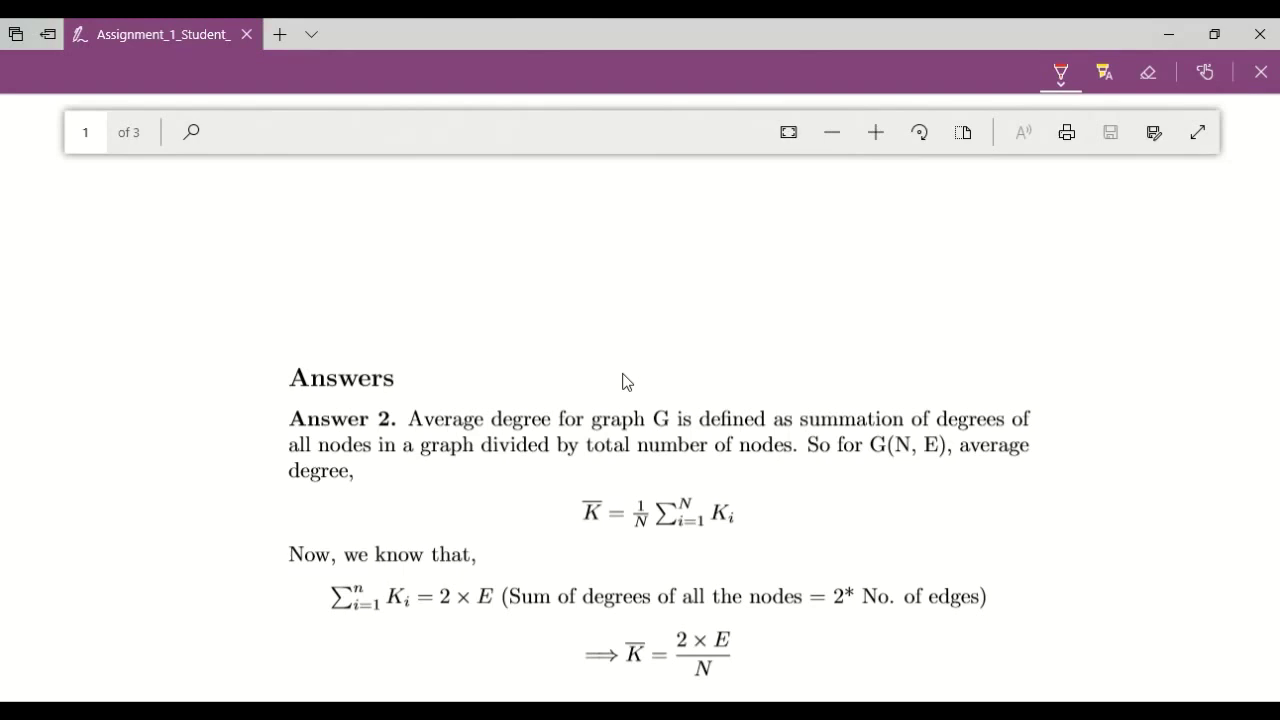
Step: Tick the average degree formula in Answer 2 and draw vertical bars around E in the two formulas below it
left_click_drag(617, 538, 699, 473)
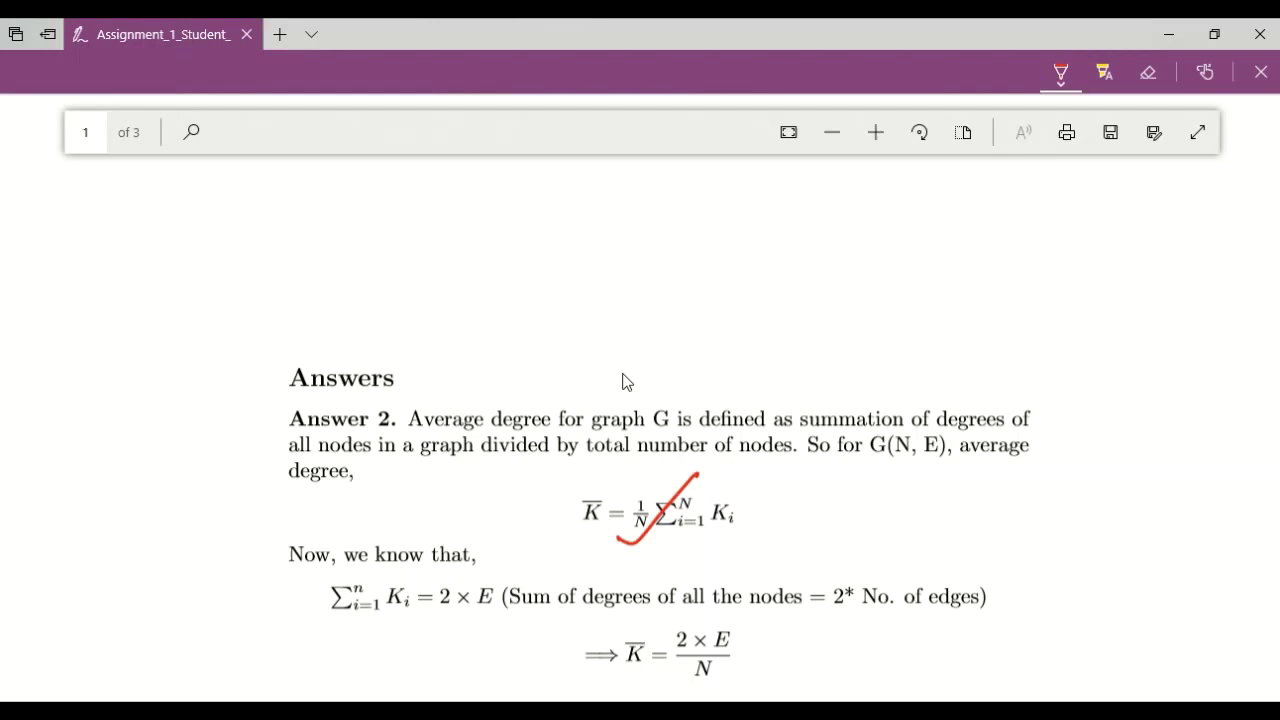
mouse_move(478, 582)
left_mouse_down()
mouse_move(481, 619)
mouse_move(502, 617)
left_mouse_up()
mouse_move(715, 621)
left_mouse_down()
mouse_move(716, 650)
mouse_move(740, 649)
left_mouse_up()
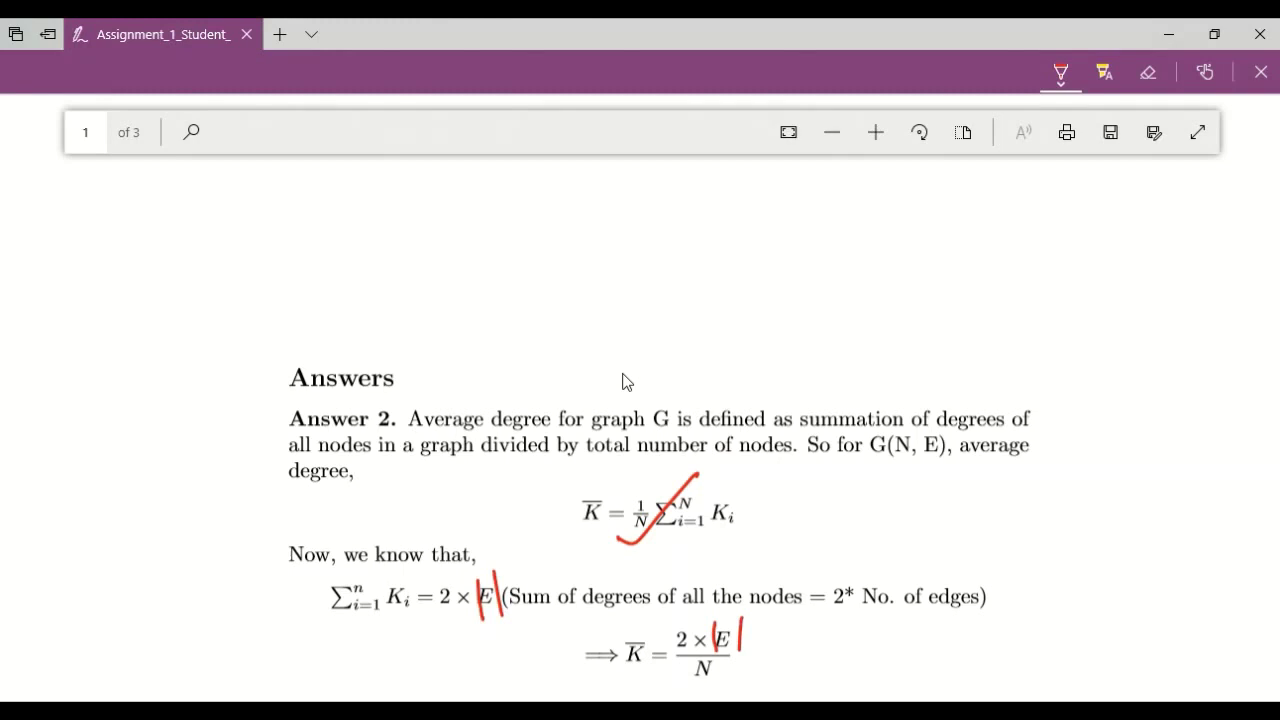
Step: Erase the red bars around E in the sum-of-degrees formula of Answer 2
scroll(675, 399, "down", 1)
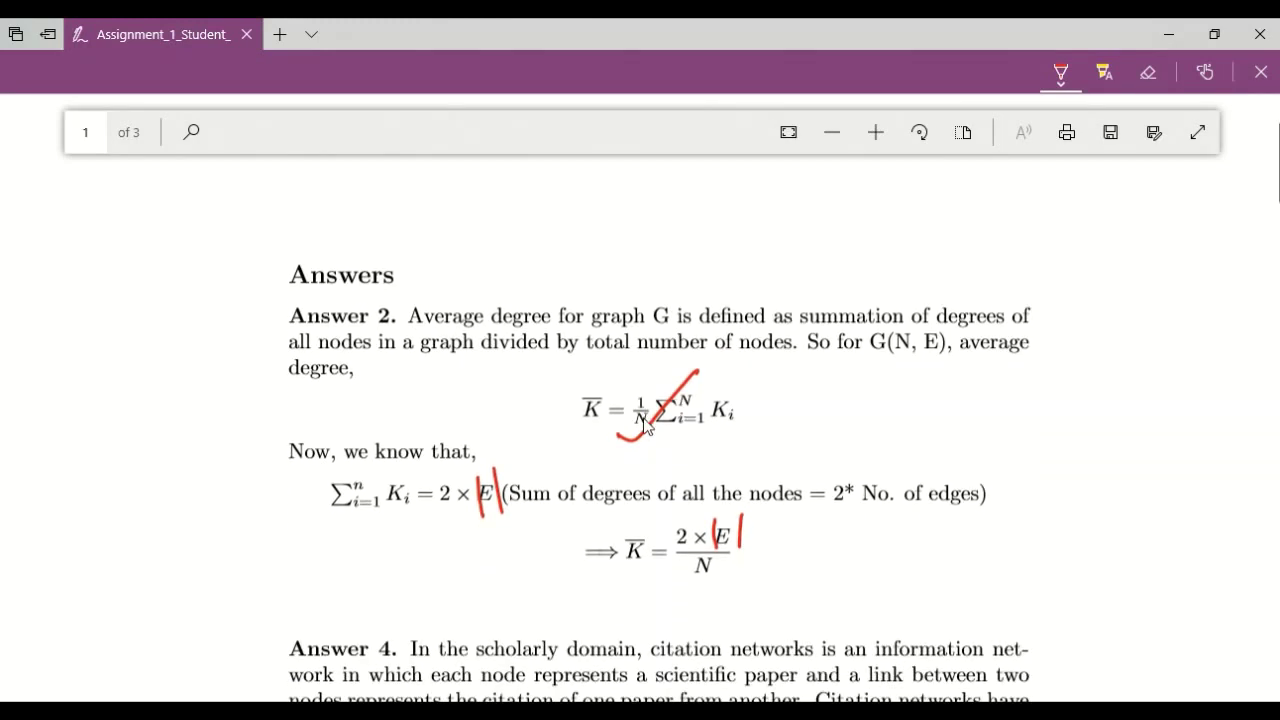
left_click(1150, 73)
mouse_move(497, 469)
left_mouse_down()
mouse_move(477, 463)
mouse_move(485, 475)
left_mouse_up()
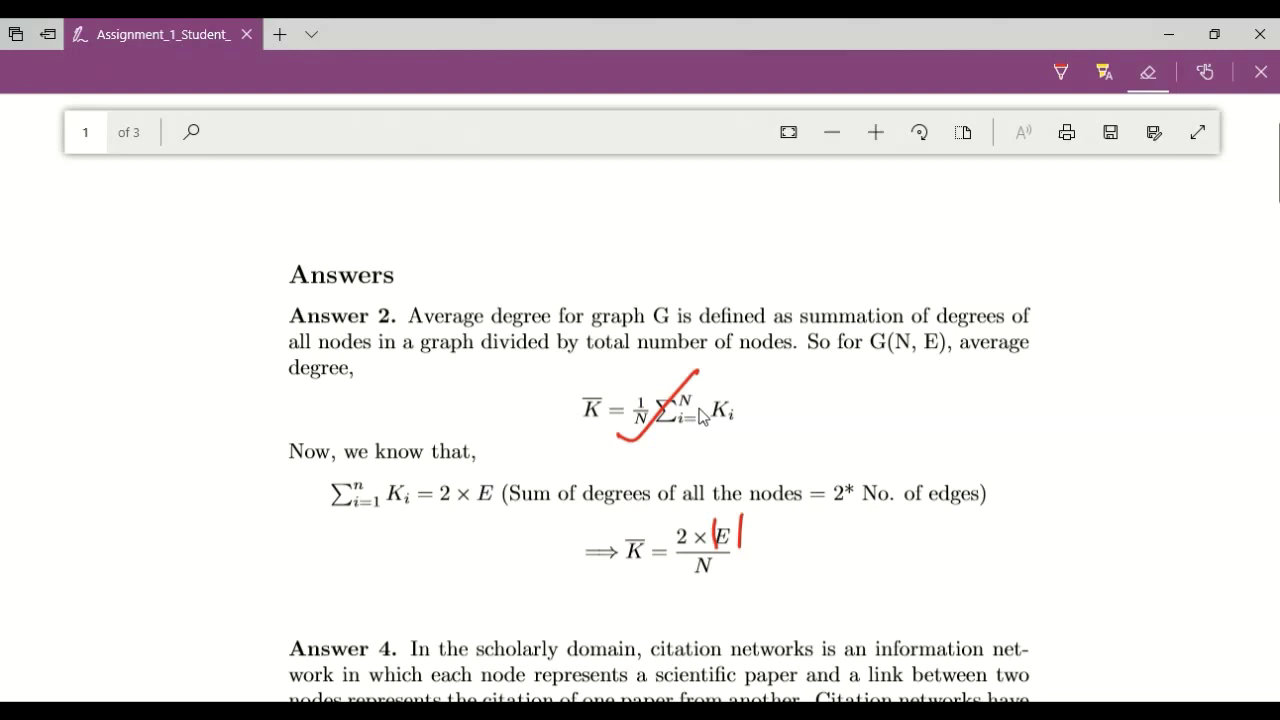
Step: With the red pen, write a circled 2 in the margin beside Answer 2 and tick the opening paragraph of Answer 4
left_click(1069, 68)
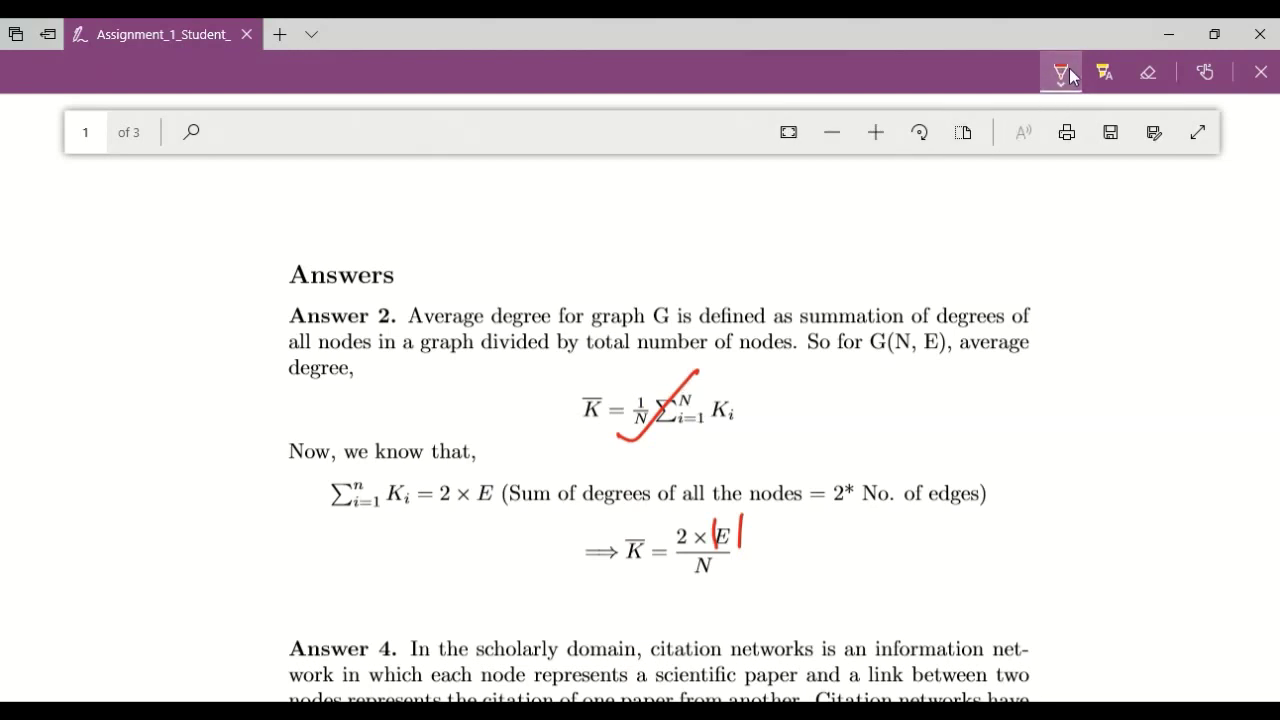
mouse_move(160, 430)
left_mouse_down()
mouse_move(180, 462)
mouse_move(200, 430)
mouse_move(226, 452)
mouse_move(190, 396)
left_mouse_up()
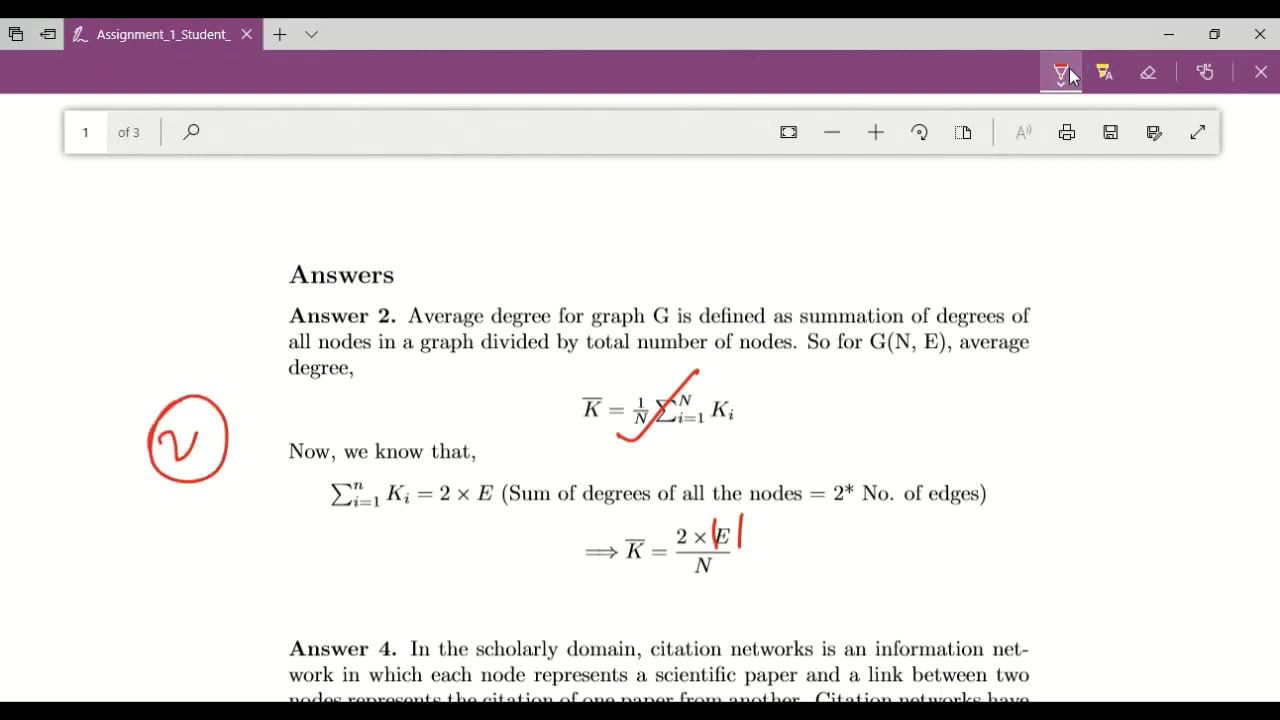
scroll(396, 410, "up", 1)
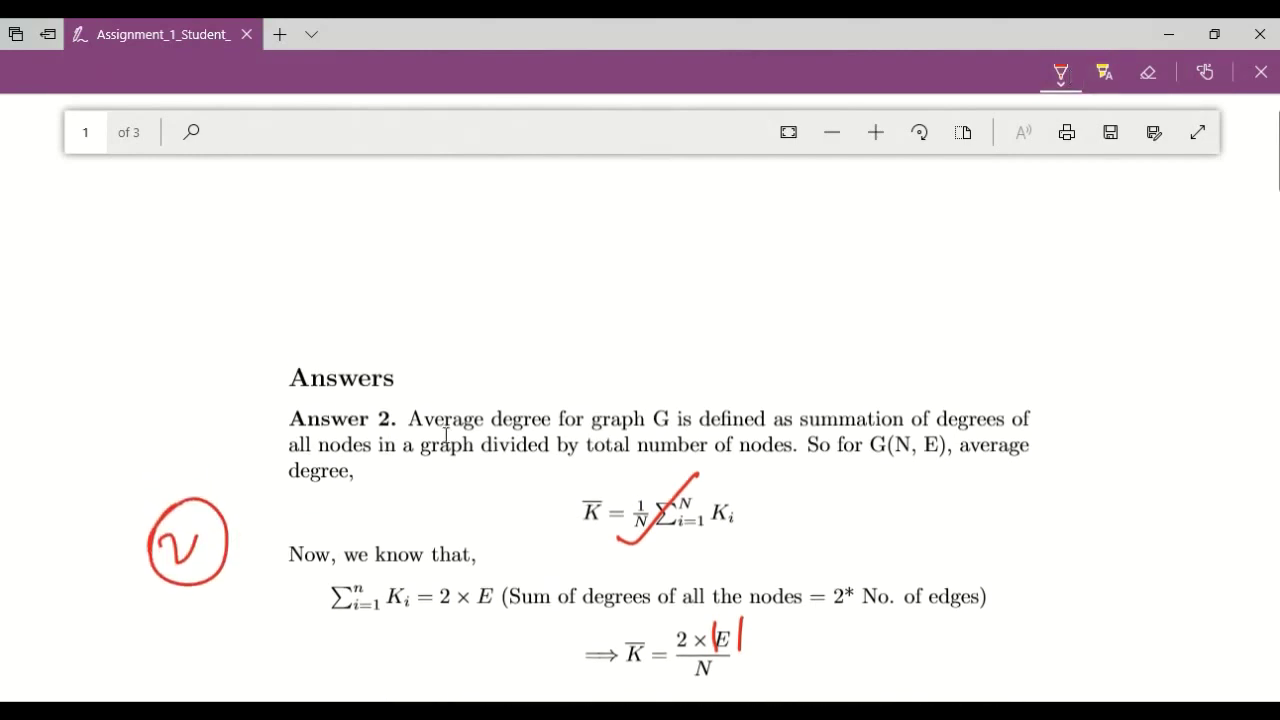
scroll(488, 440, "down", 3)
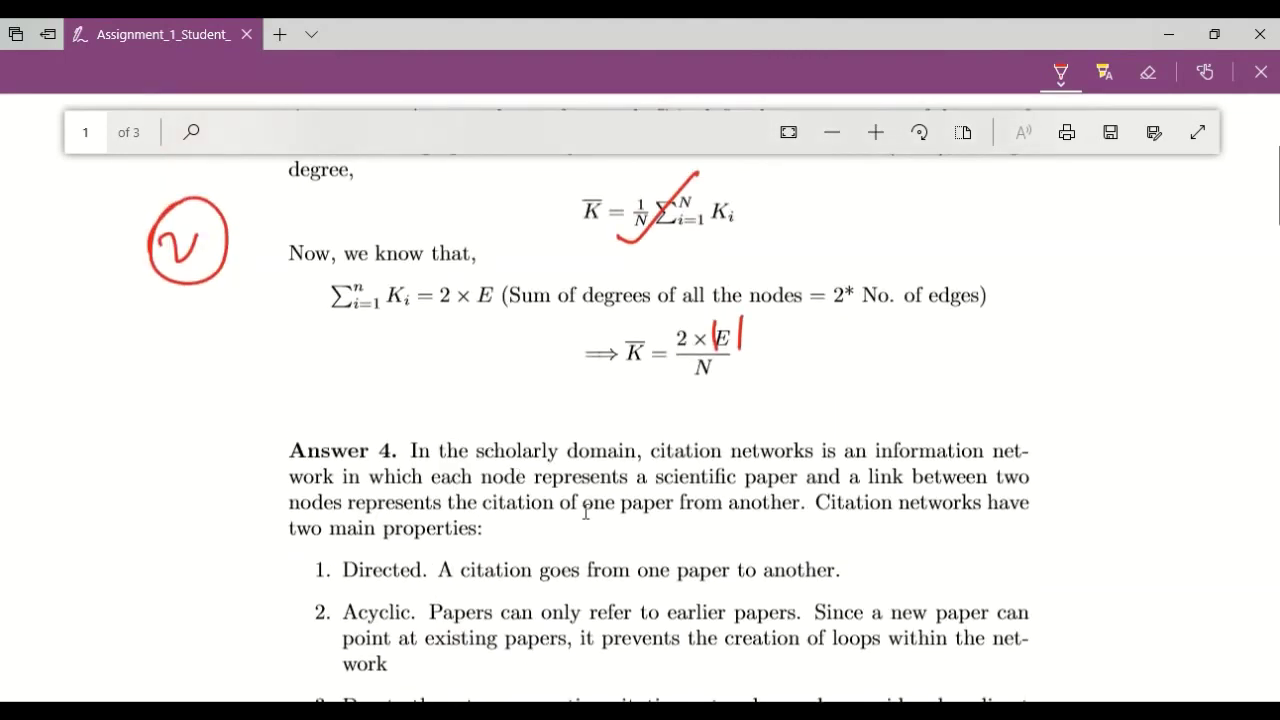
left_click_drag(606, 528, 717, 436)
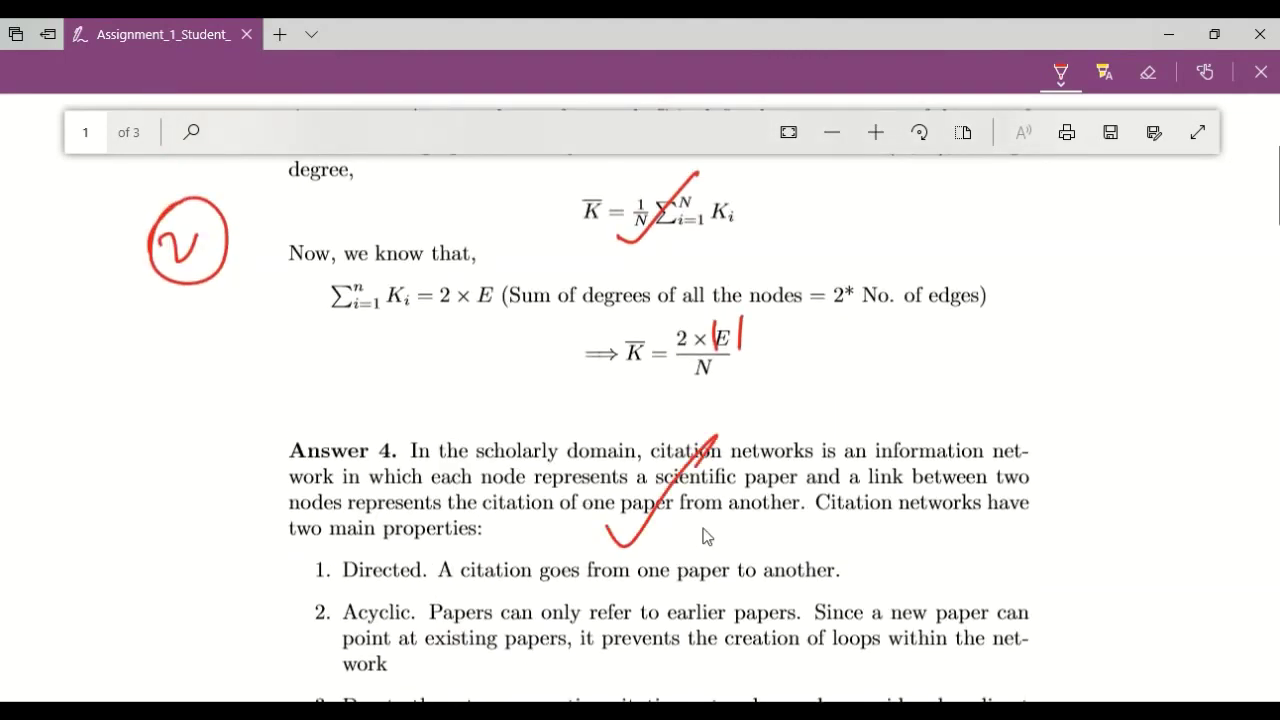
Step: Look over the marked answers, open the Save As dialog for the annotated PDF, and cancel it without saving
scroll(705, 537, "down", 3)
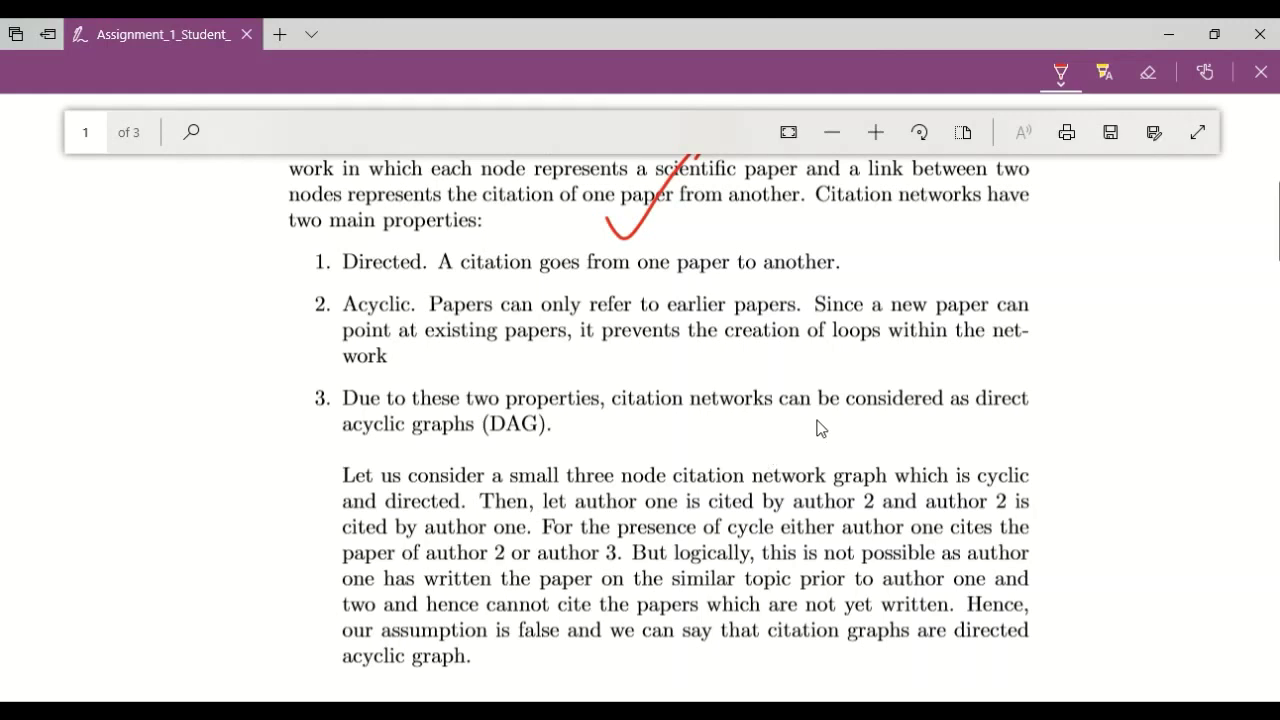
scroll(818, 428, "down", 1)
scroll(818, 428, "up", 3)
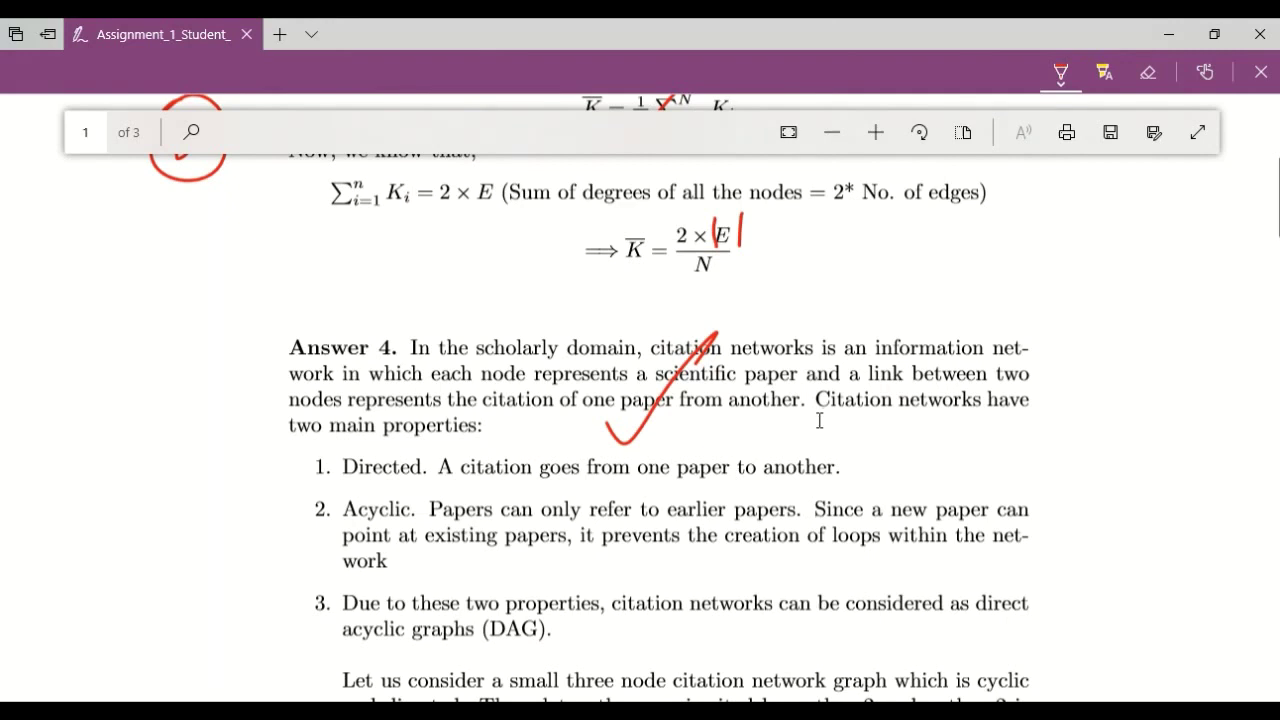
scroll(820, 430, "down", 1)
scroll(828, 430, "up", 2)
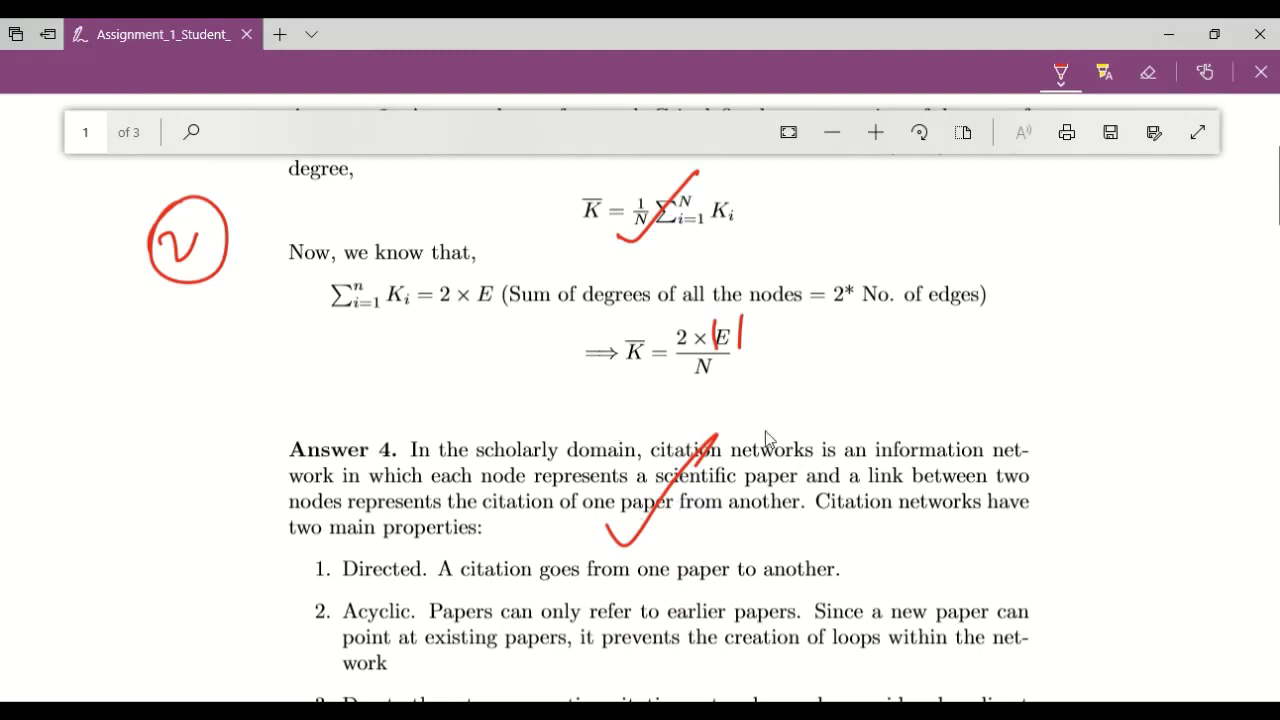
scroll(960, 385, "up", 1)
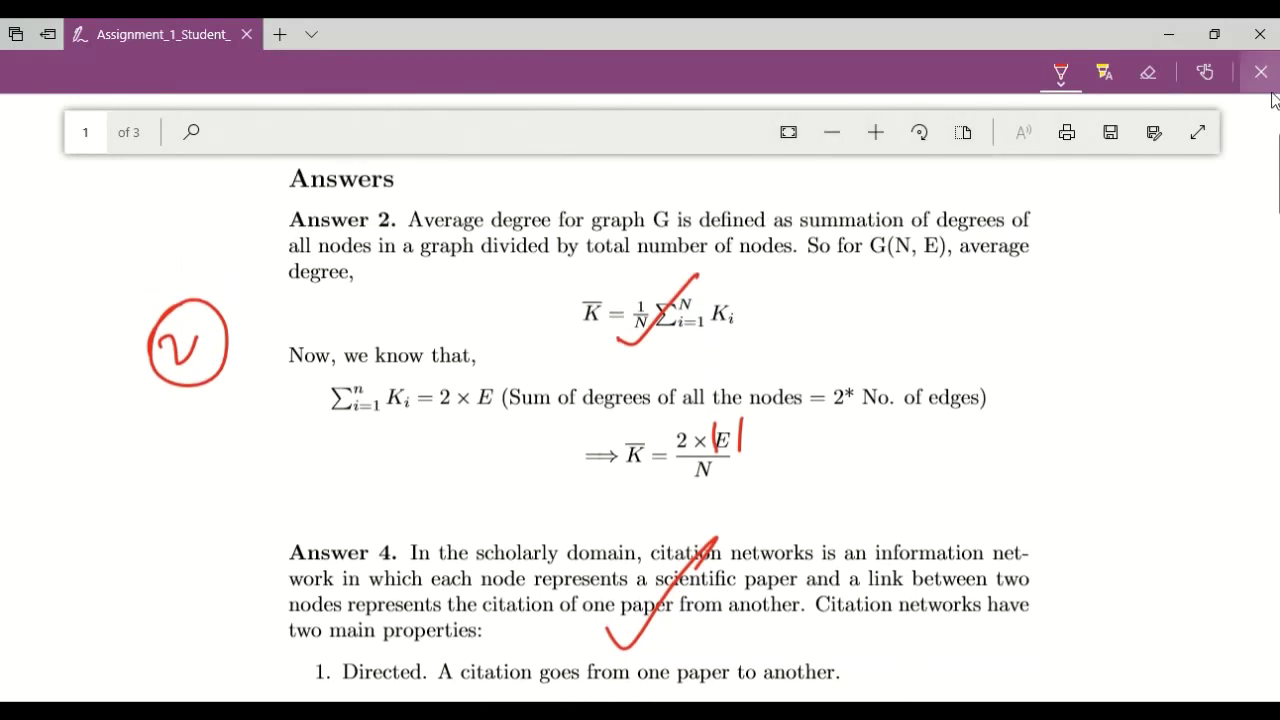
left_click(1160, 143)
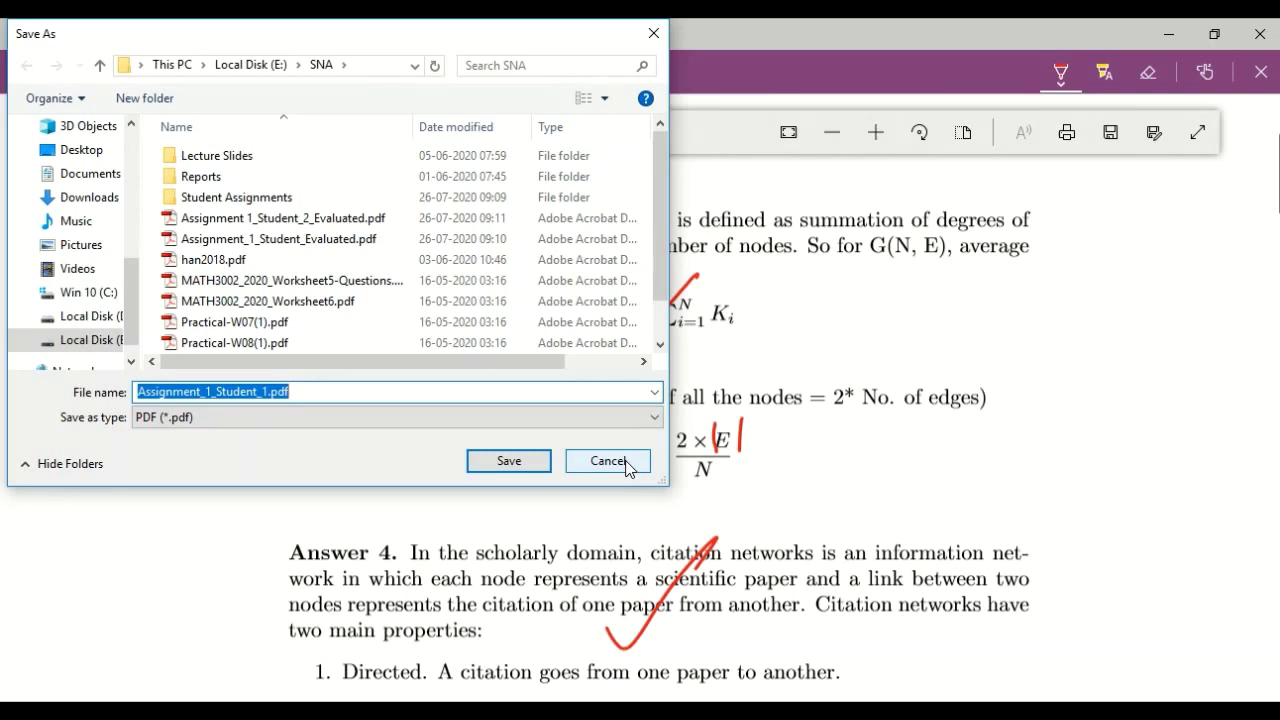
left_click(627, 463)
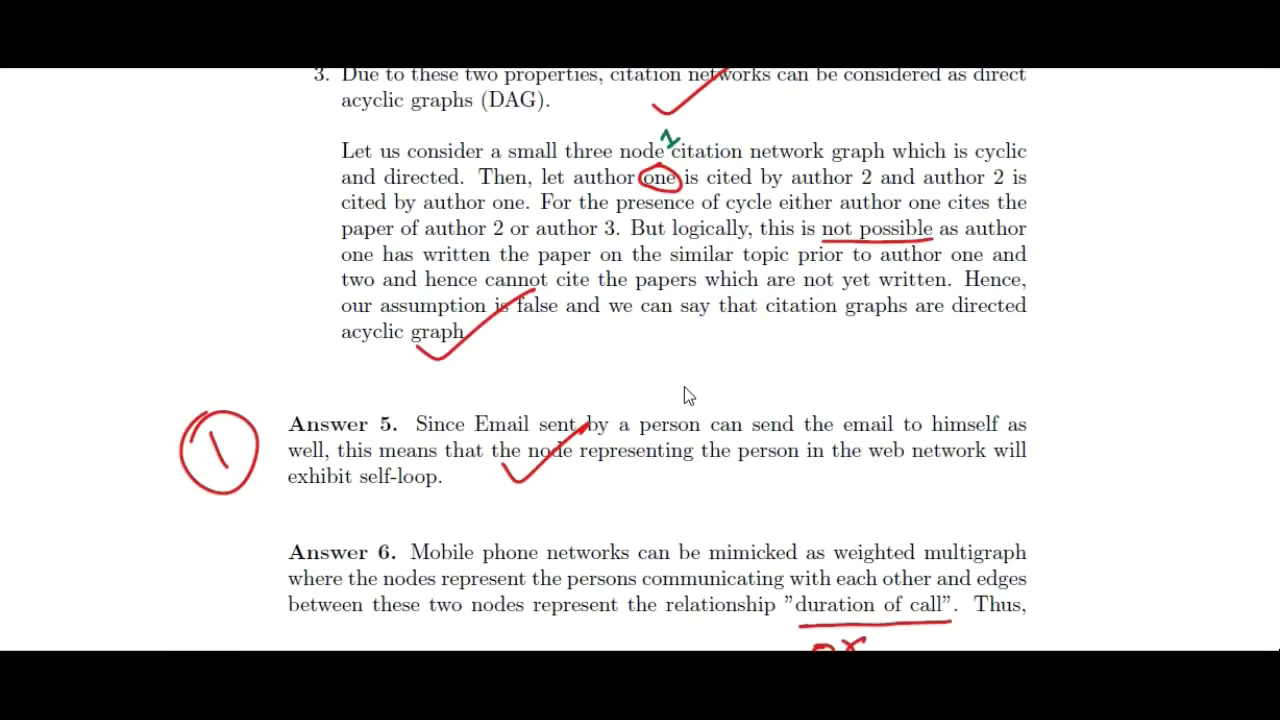
Step: Review the marks and written comments in the evaluated assignments, including pages 1 to 4 of the second student's scanned handwritten answers
scroll(684, 387, "down", 6)
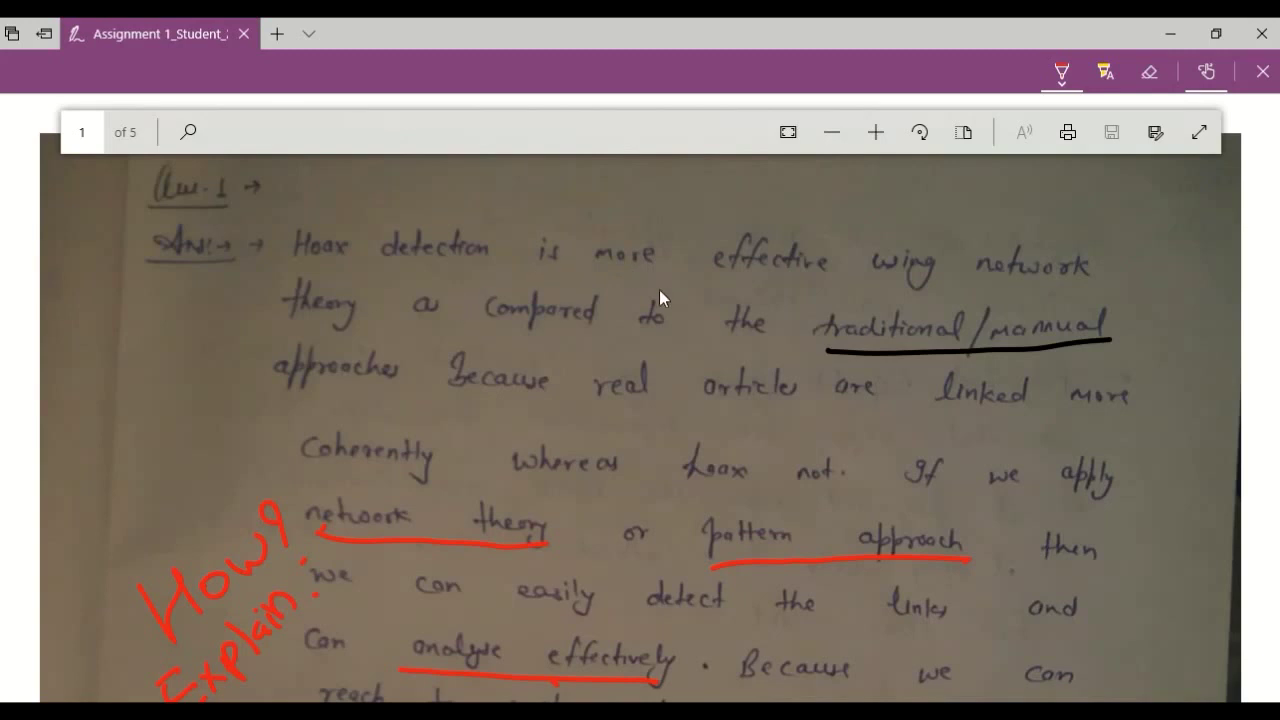
left_click(1080, 87)
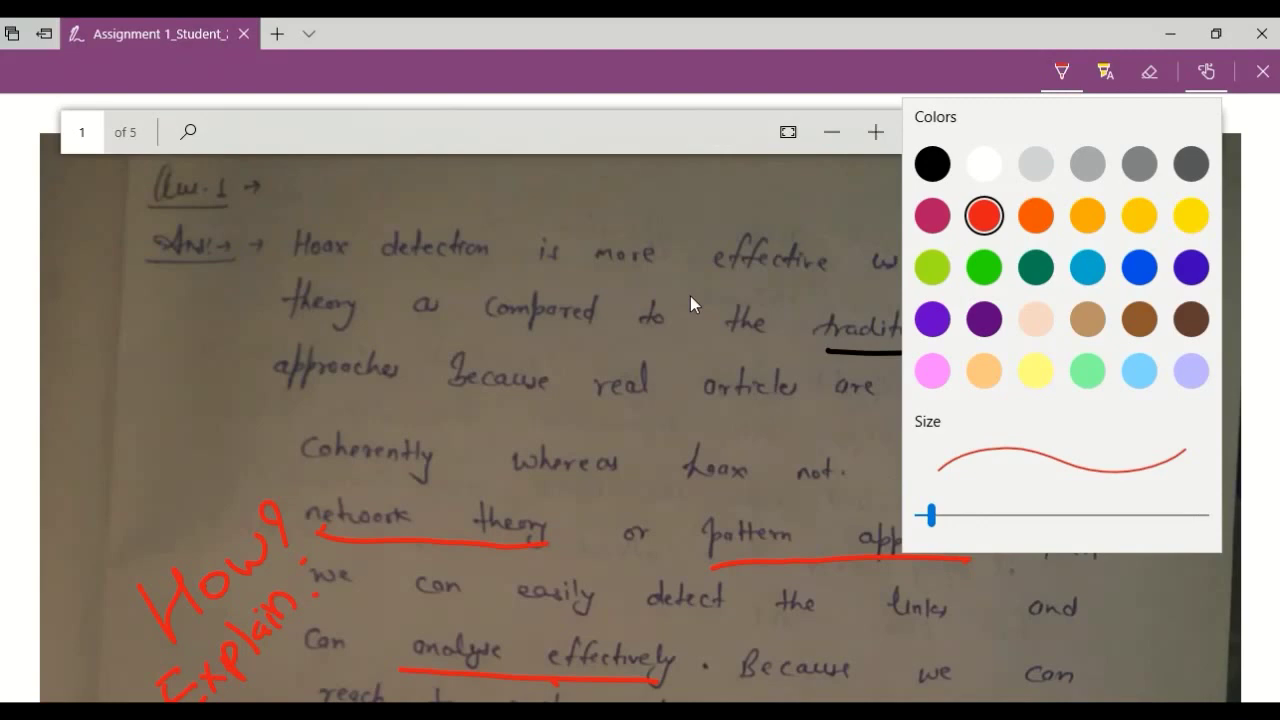
scroll(694, 297, "down", 5)
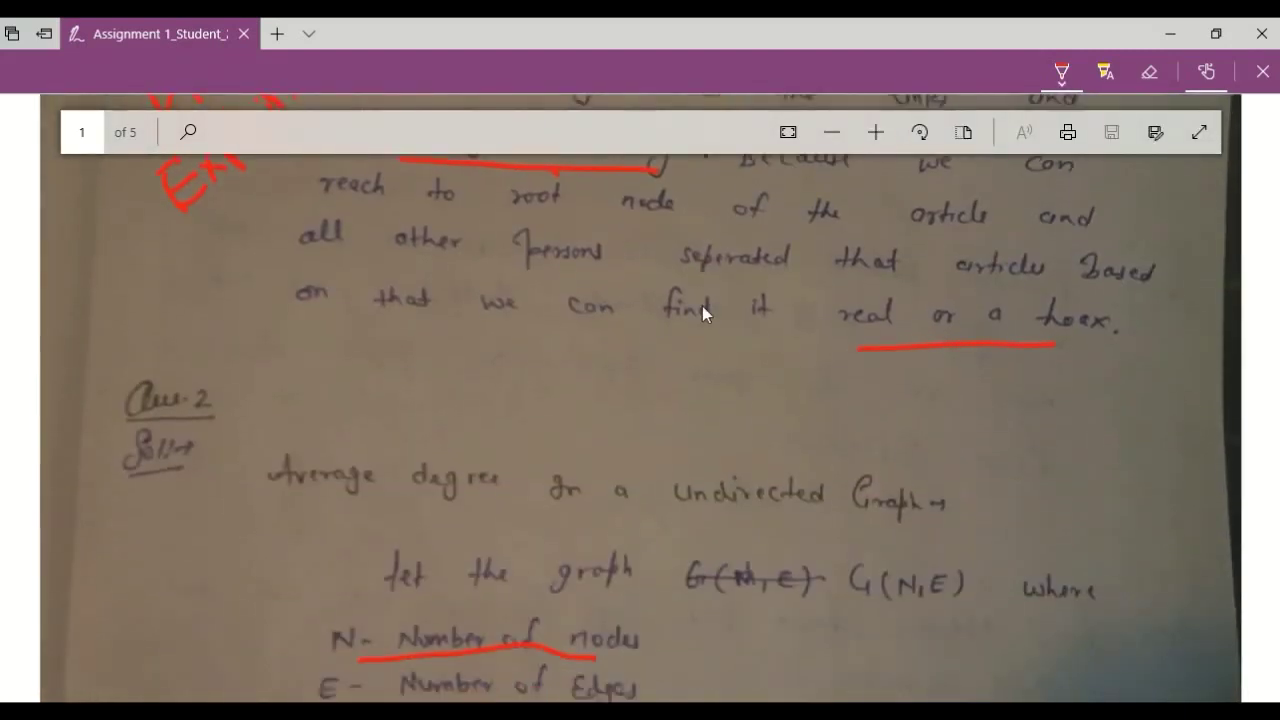
scroll(702, 313, "down", 6)
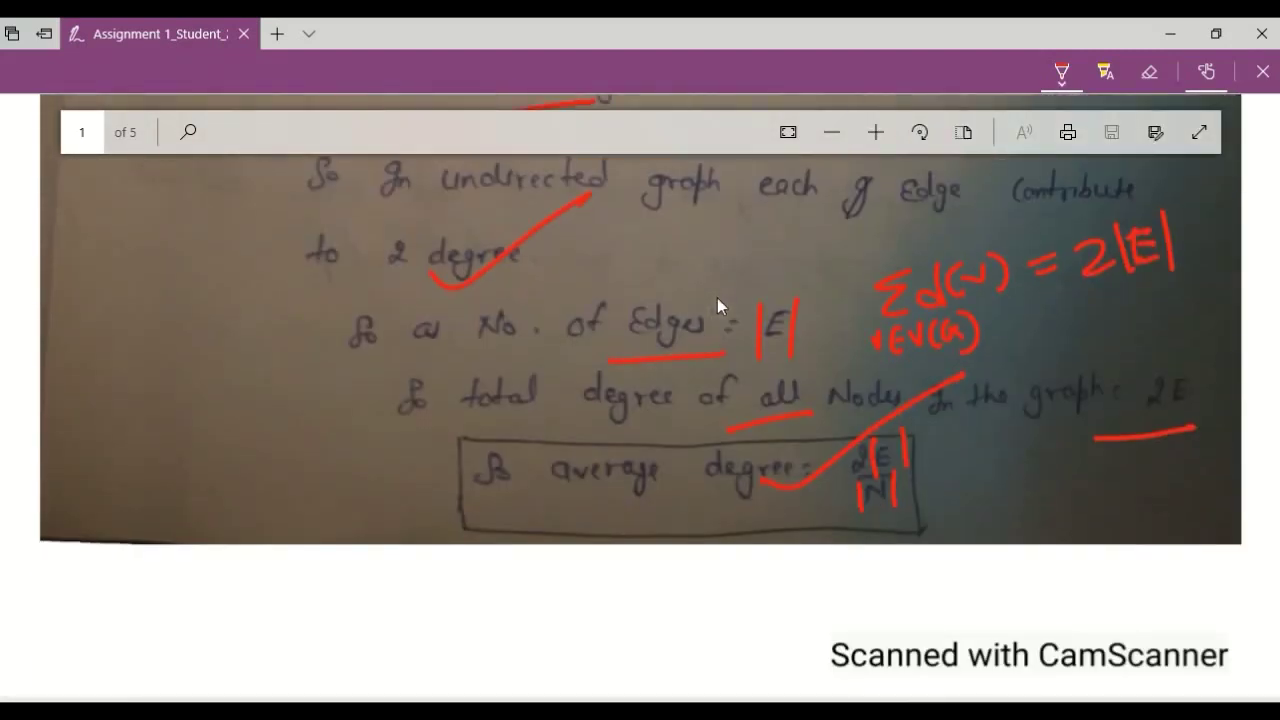
scroll(717, 298, "down", 6)
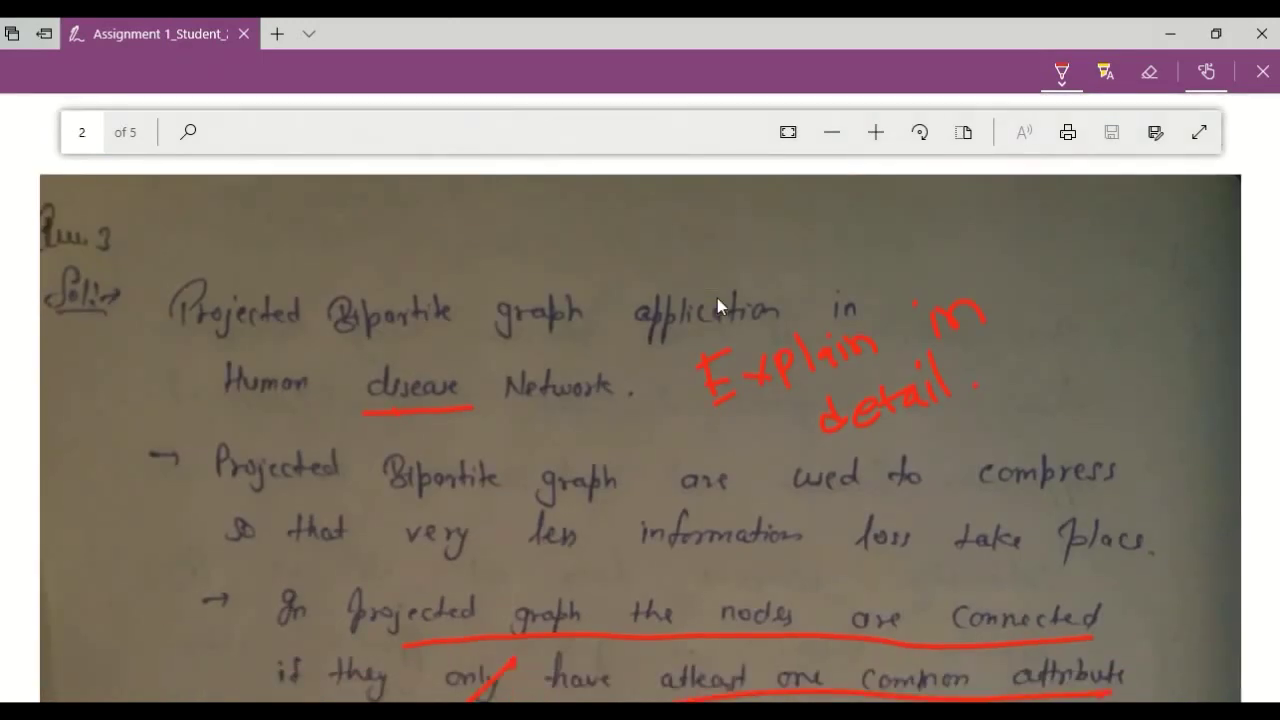
scroll(717, 298, "down", 6)
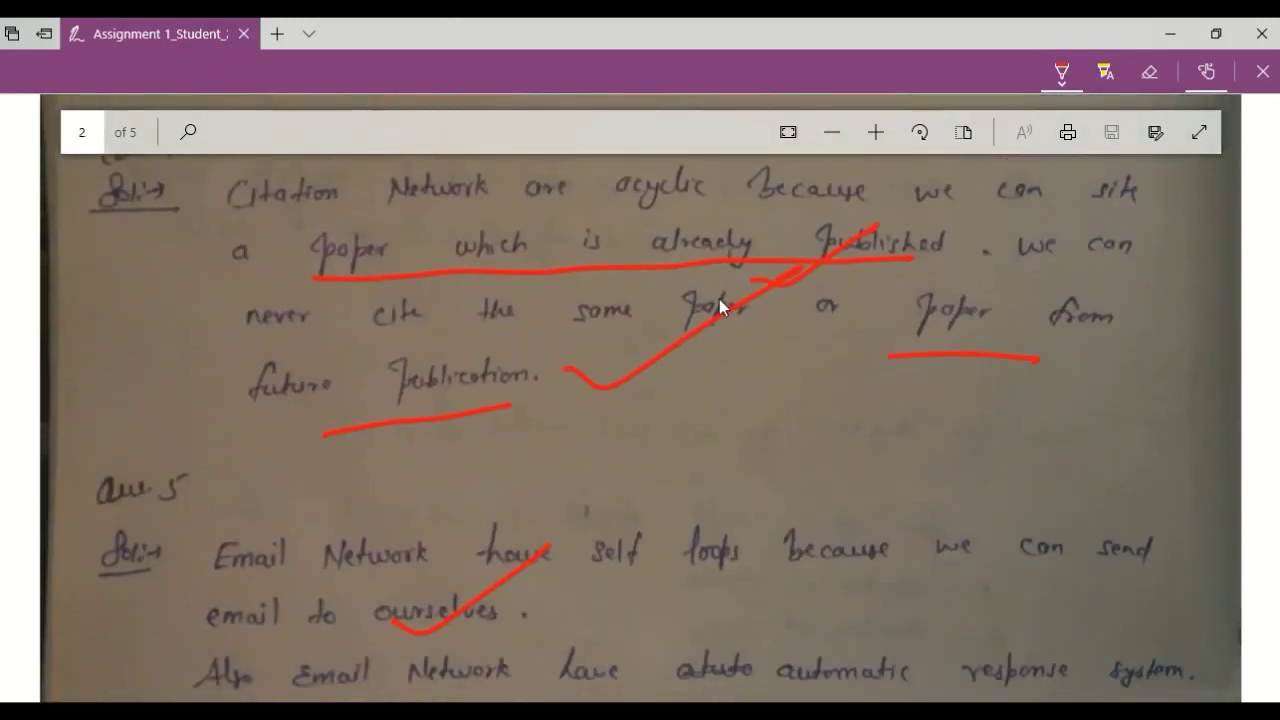
scroll(719, 307, "down", 8)
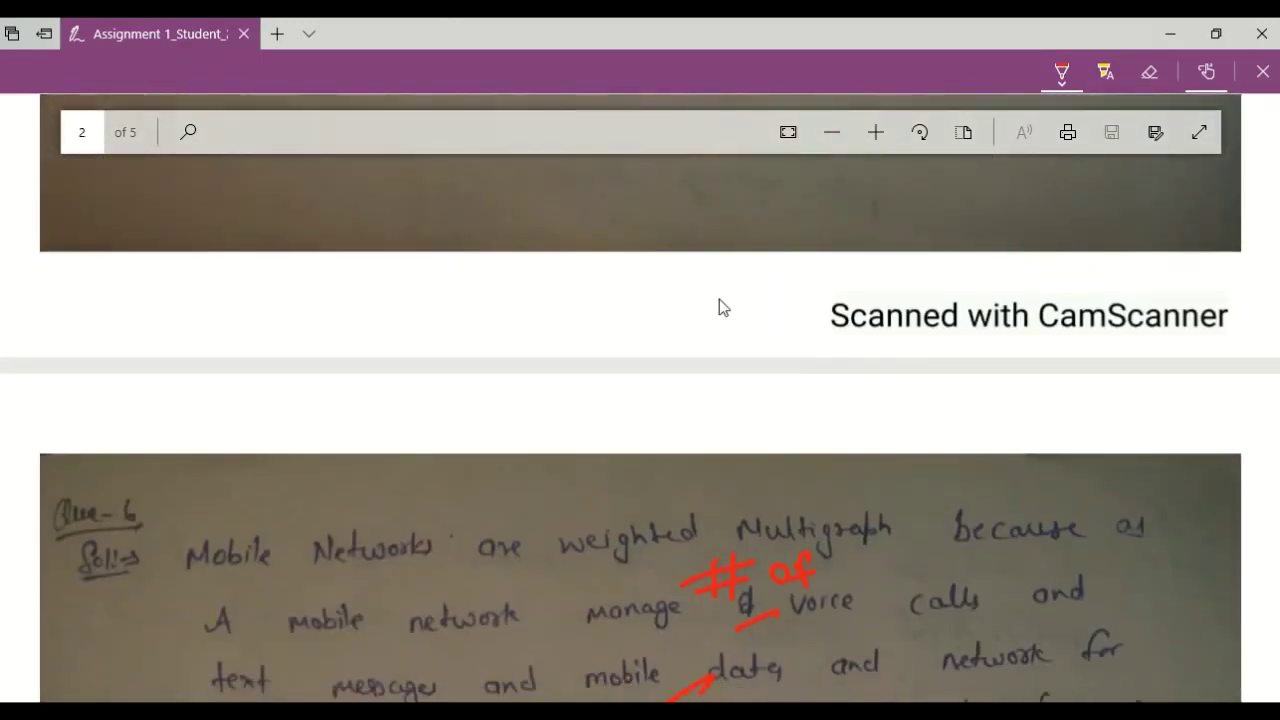
scroll(719, 299, "down", 10)
scroll(719, 299, "down", 8)
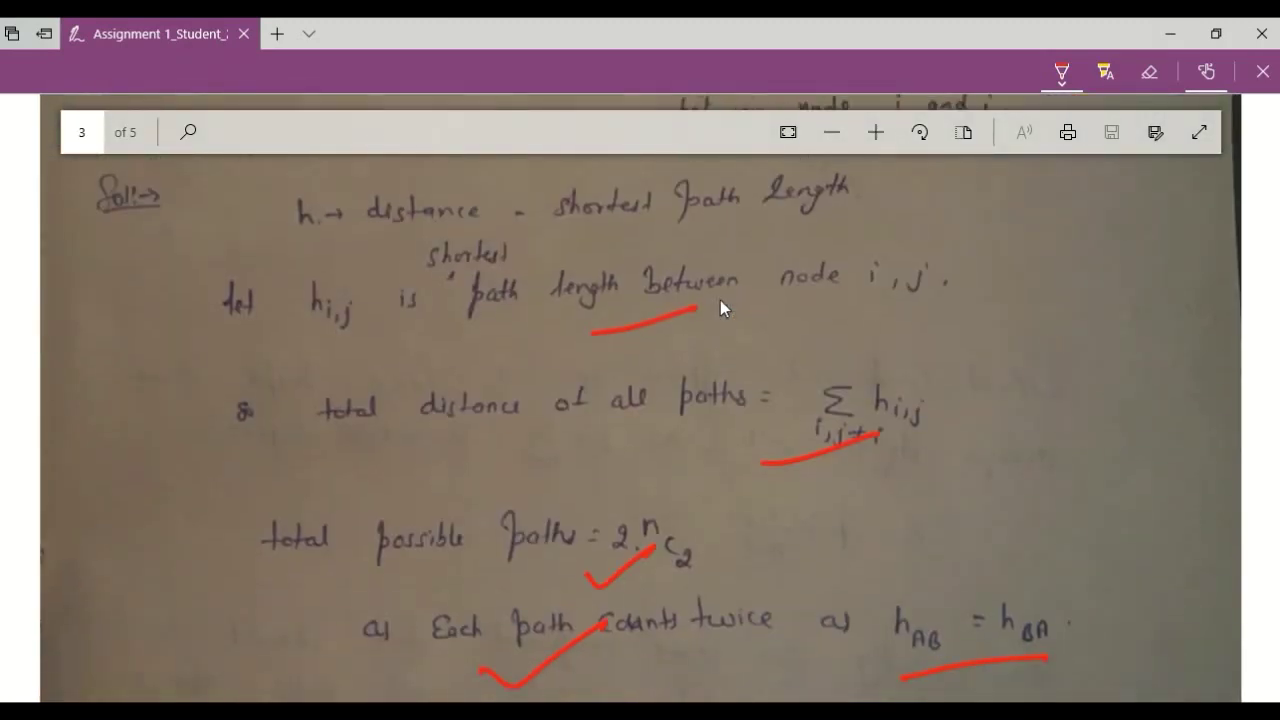
scroll(720, 300, "down", 5)
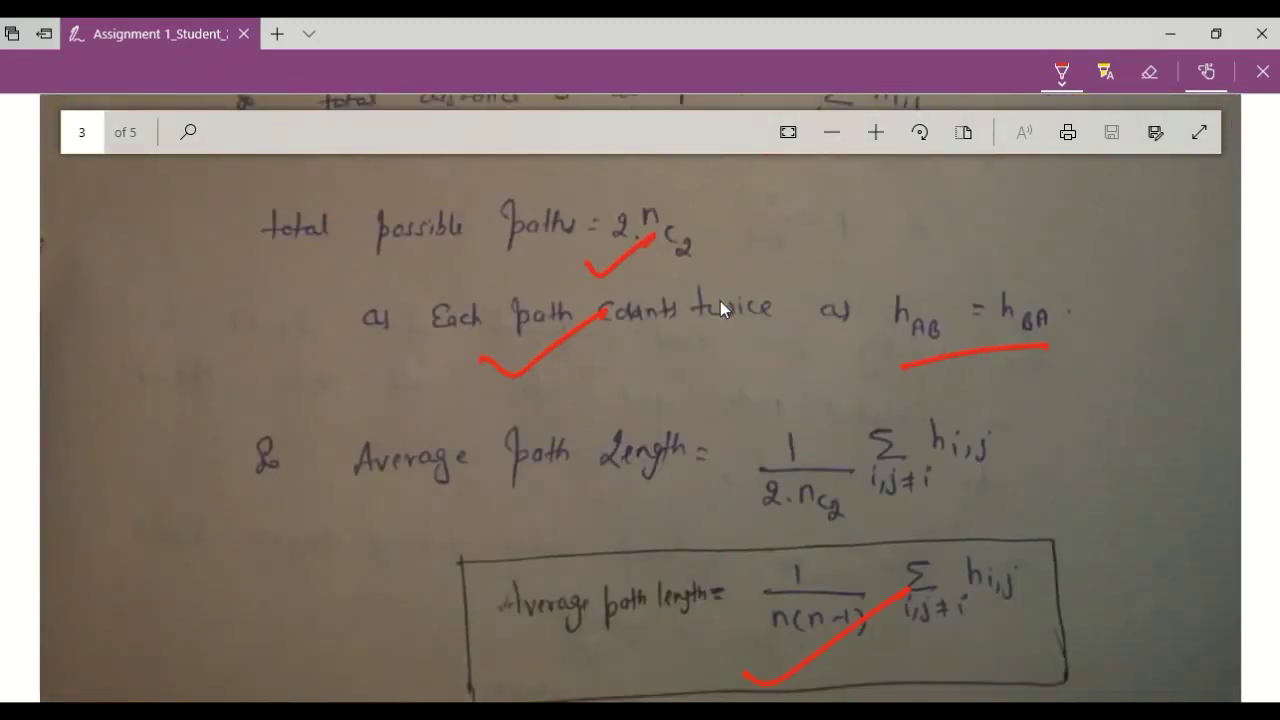
scroll(721, 301, "up", 8)
scroll(724, 309, "up", 2)
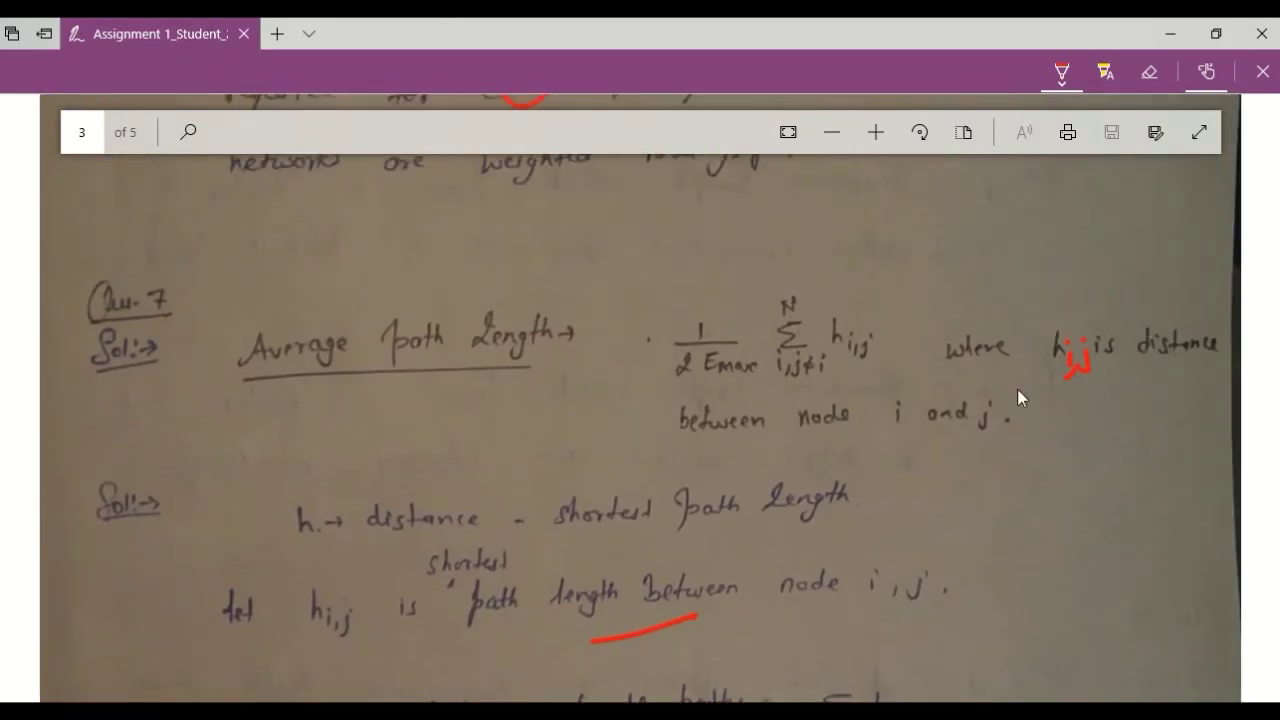
scroll(897, 290, "down", 12)
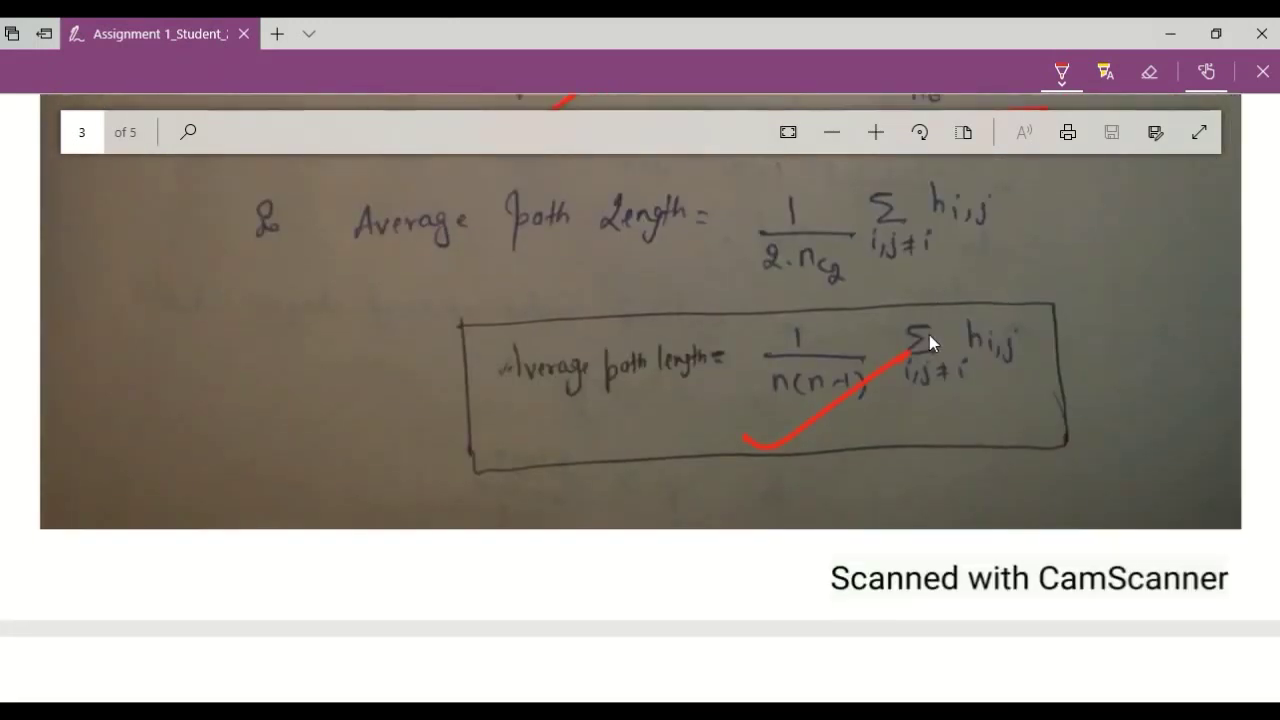
scroll(929, 335, "down", 10)
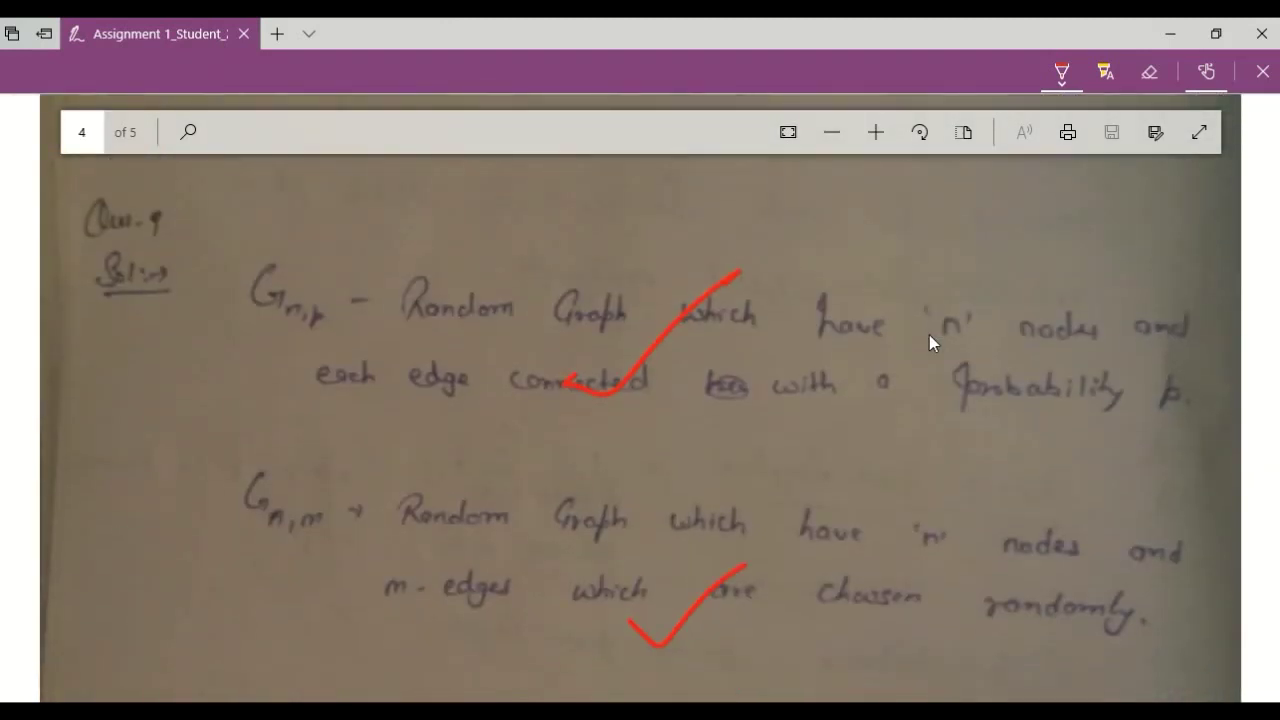
scroll(930, 342, "down", 6)
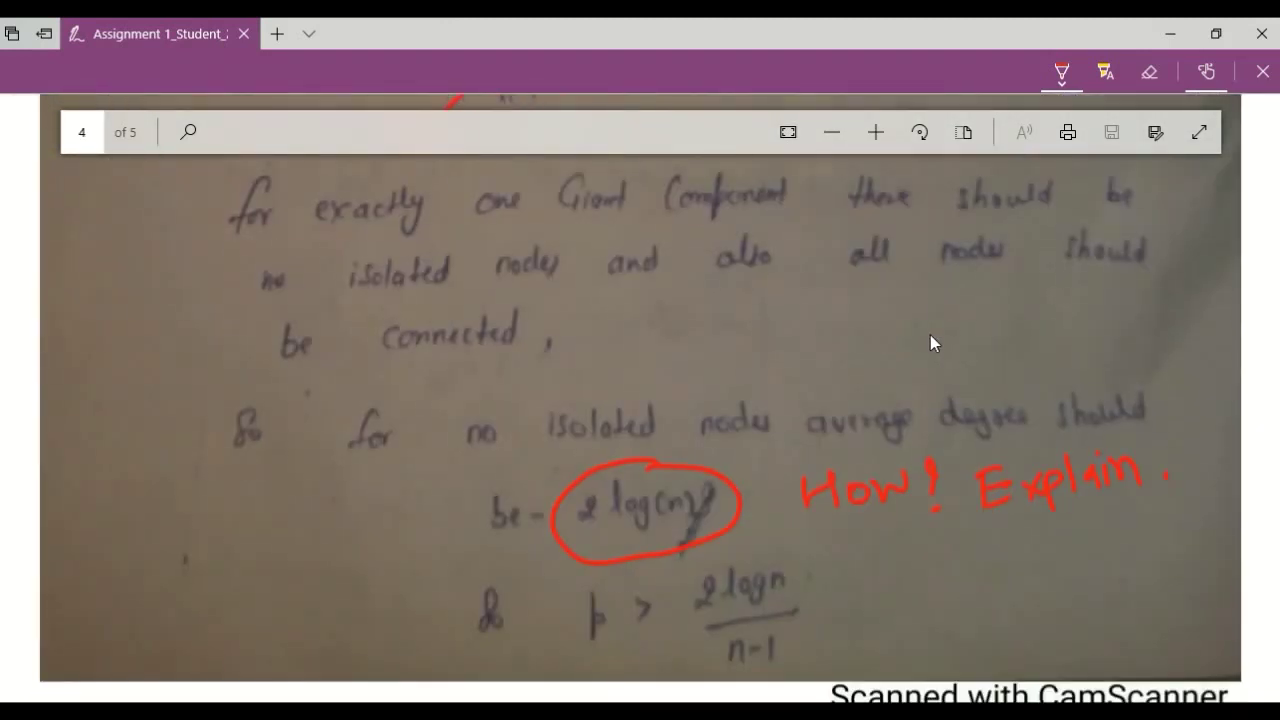
Step: Look over the written comment beside the circled 2 log(n) on page 4 and the end of that page
scroll(854, 424, "down", 10)
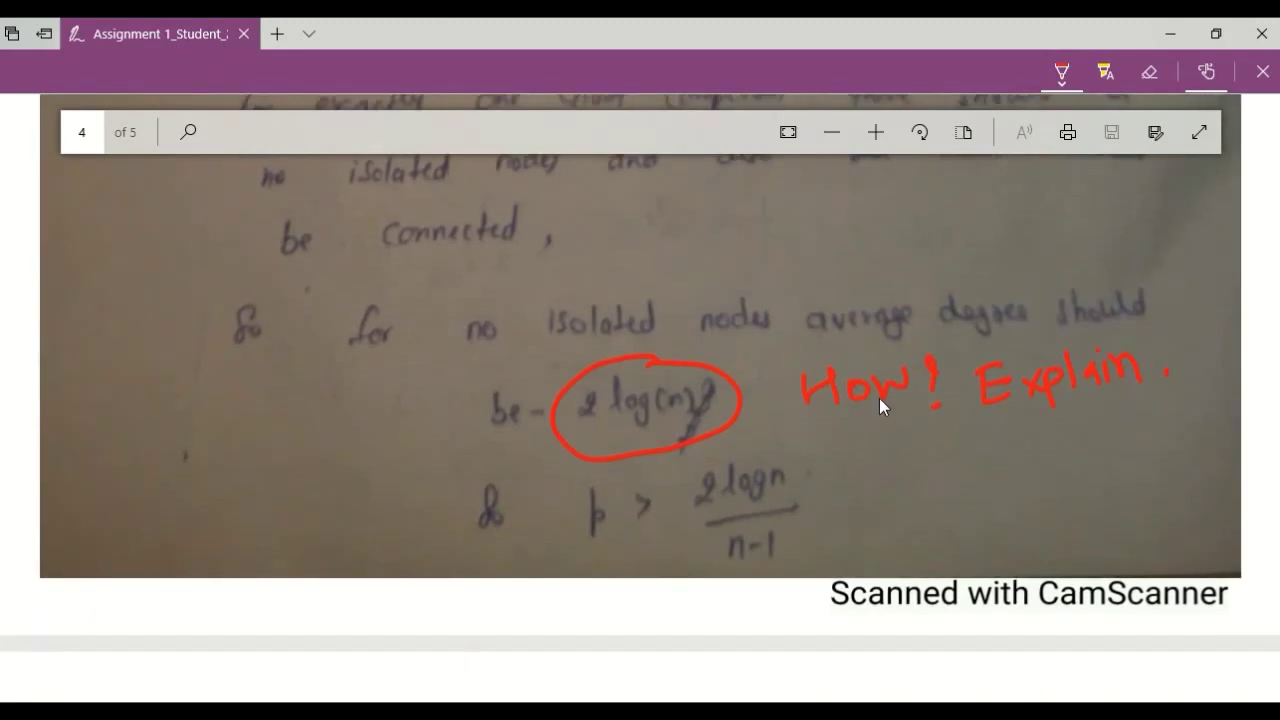
scroll(866, 388, "down", 8)
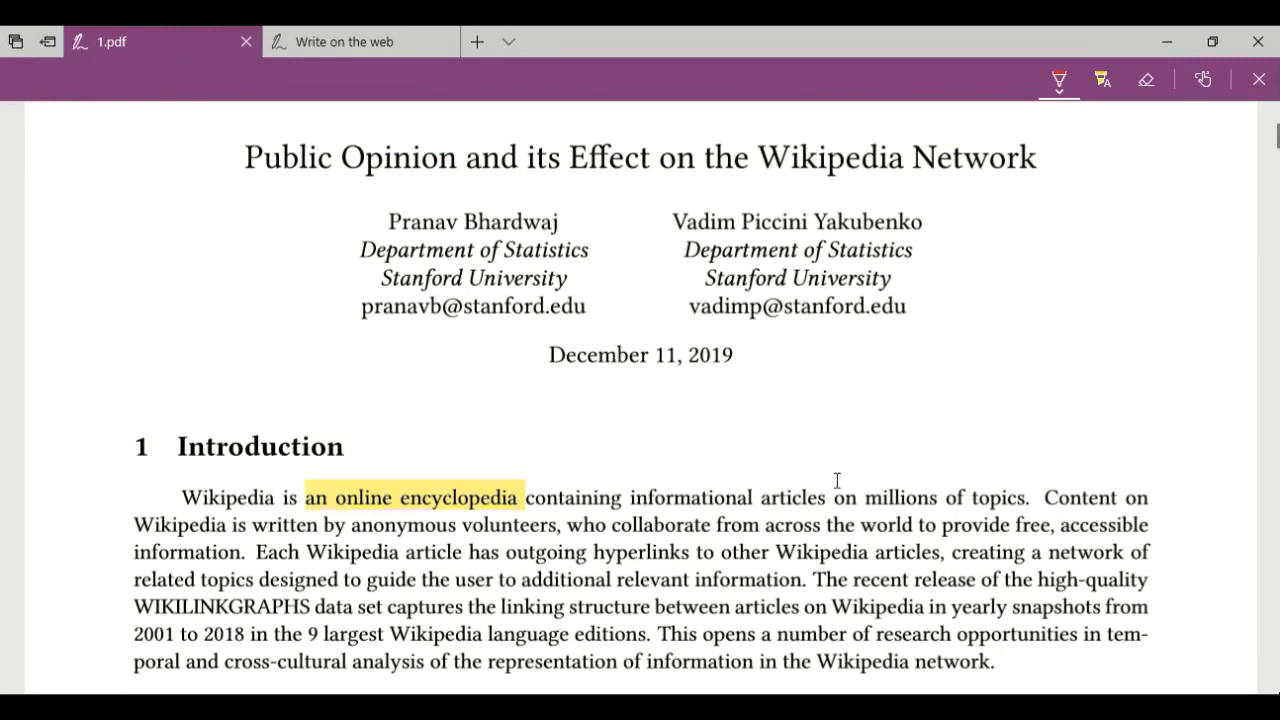
Step: Review the highlights, handwritten notes and sketch in the annotated research paper 1.pdf, from the Introduction to the PageRank algorithm
scroll(651, 411, "down", 2)
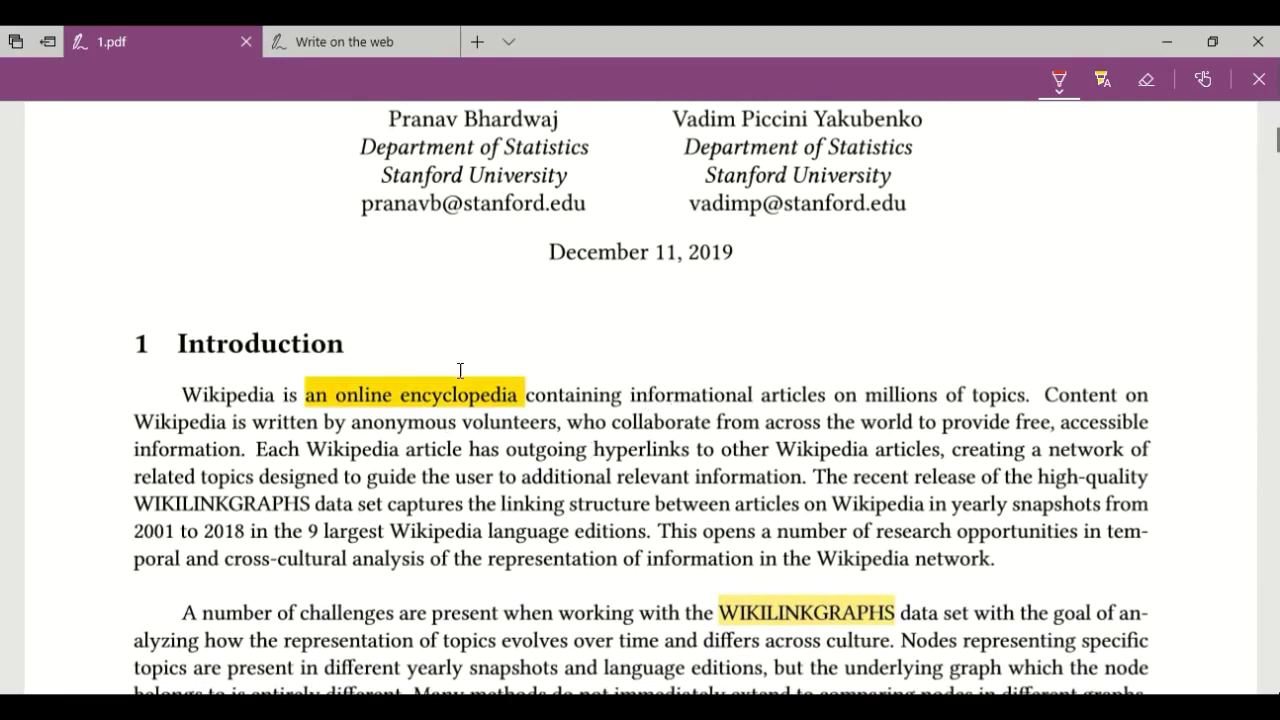
scroll(745, 452, "down", 1)
scroll(820, 432, "up", 1)
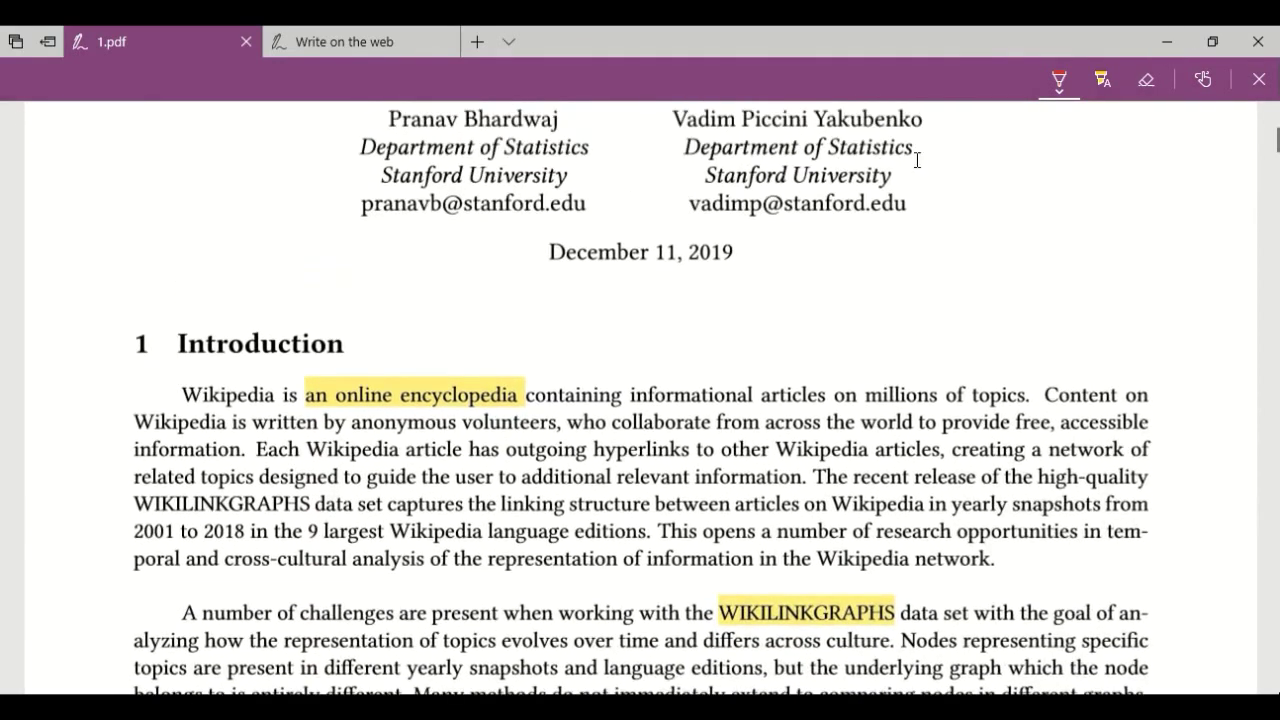
scroll(866, 309, "down", 8)
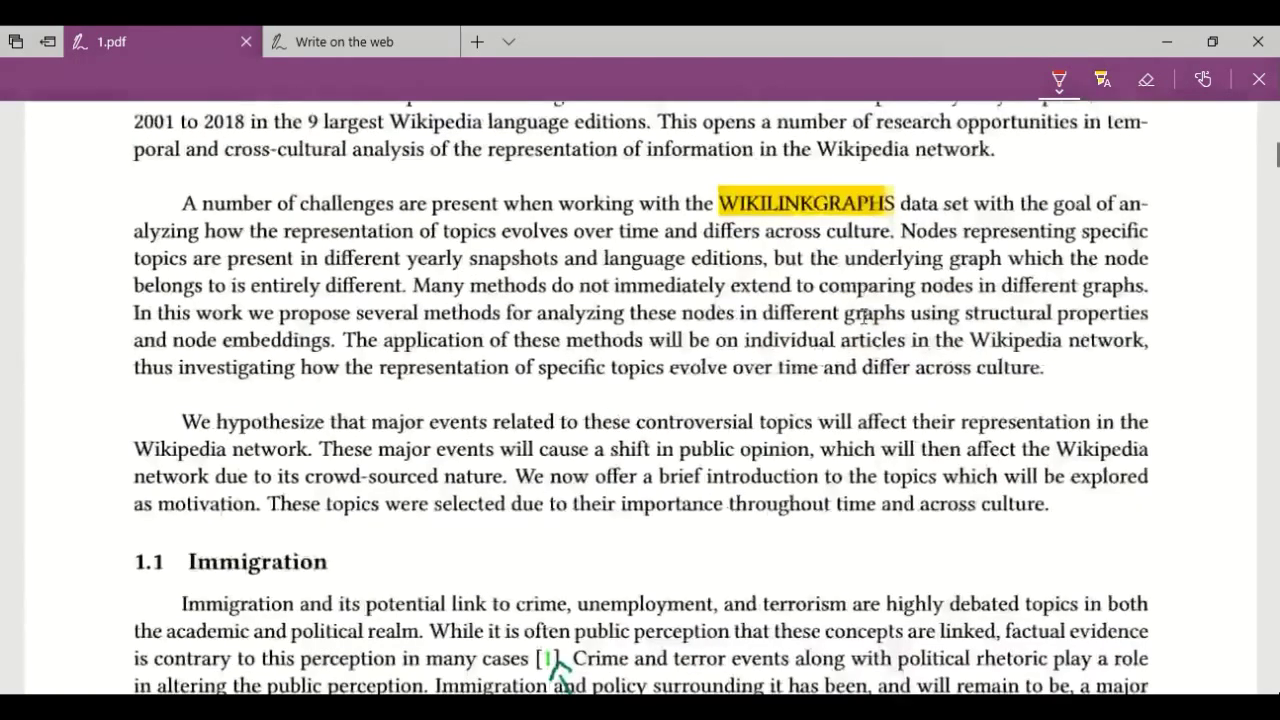
scroll(866, 316, "down", 4)
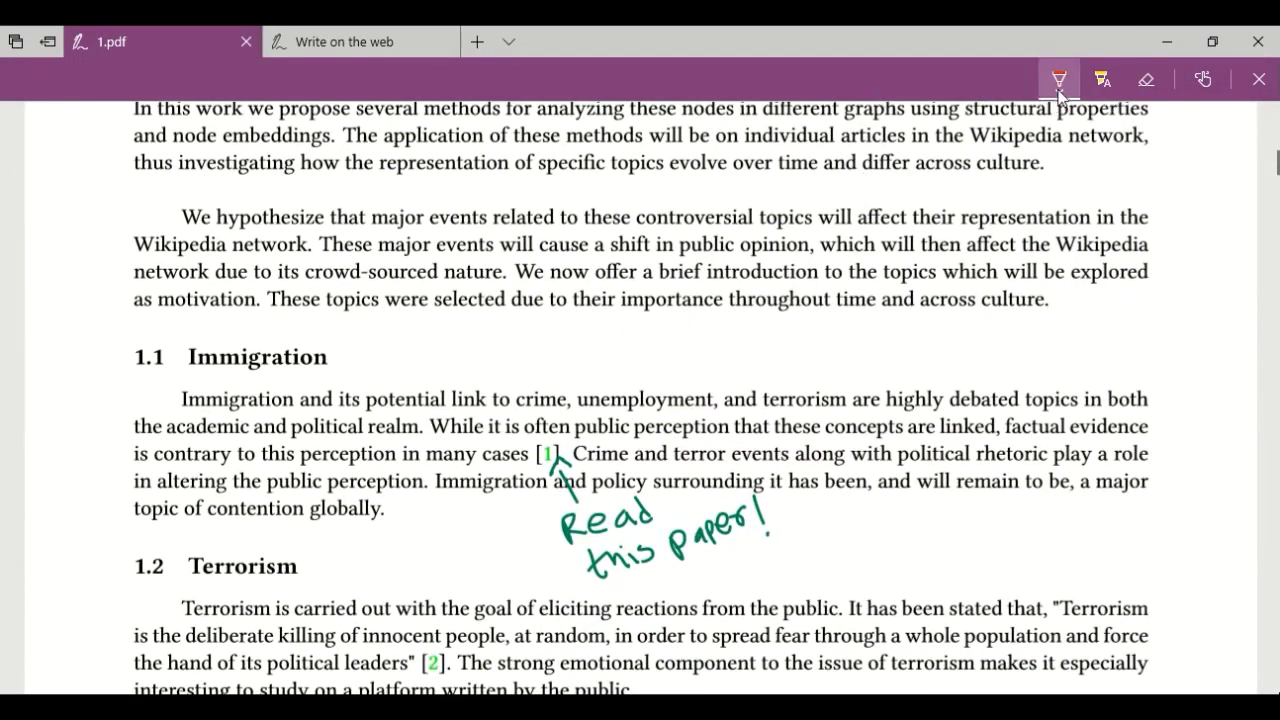
scroll(815, 370, "down", 6)
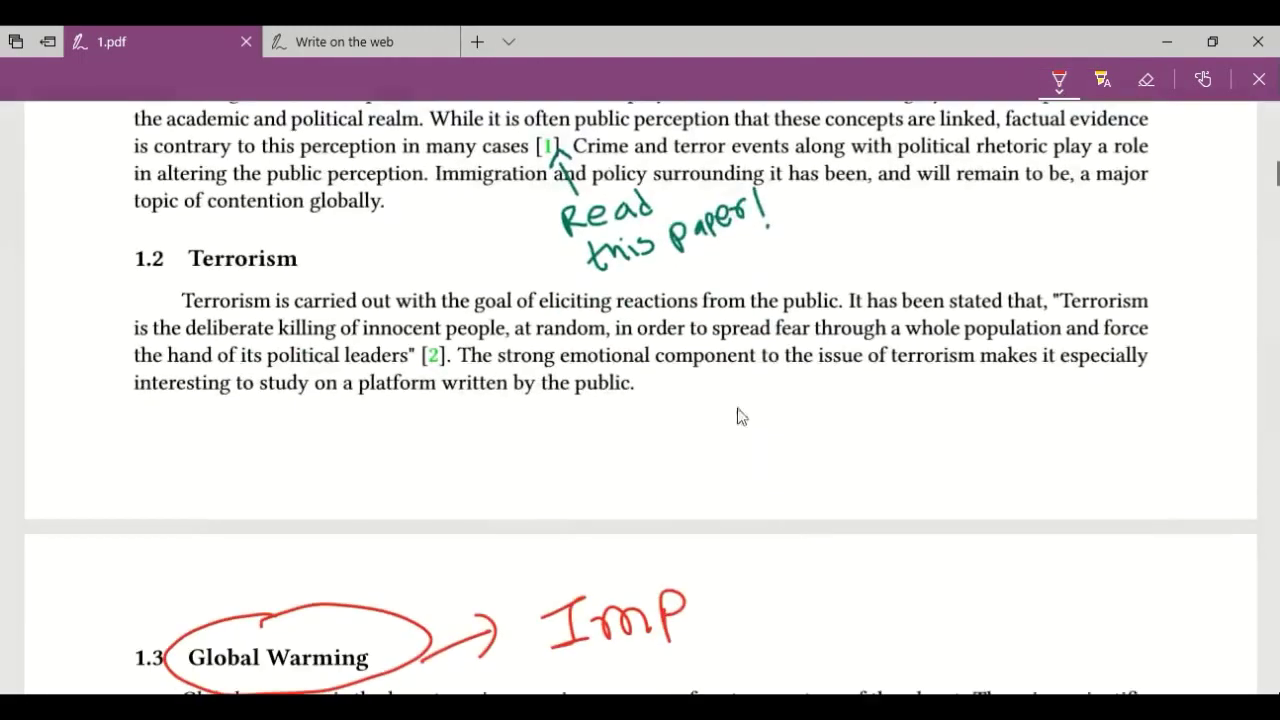
scroll(551, 296, "down", 5)
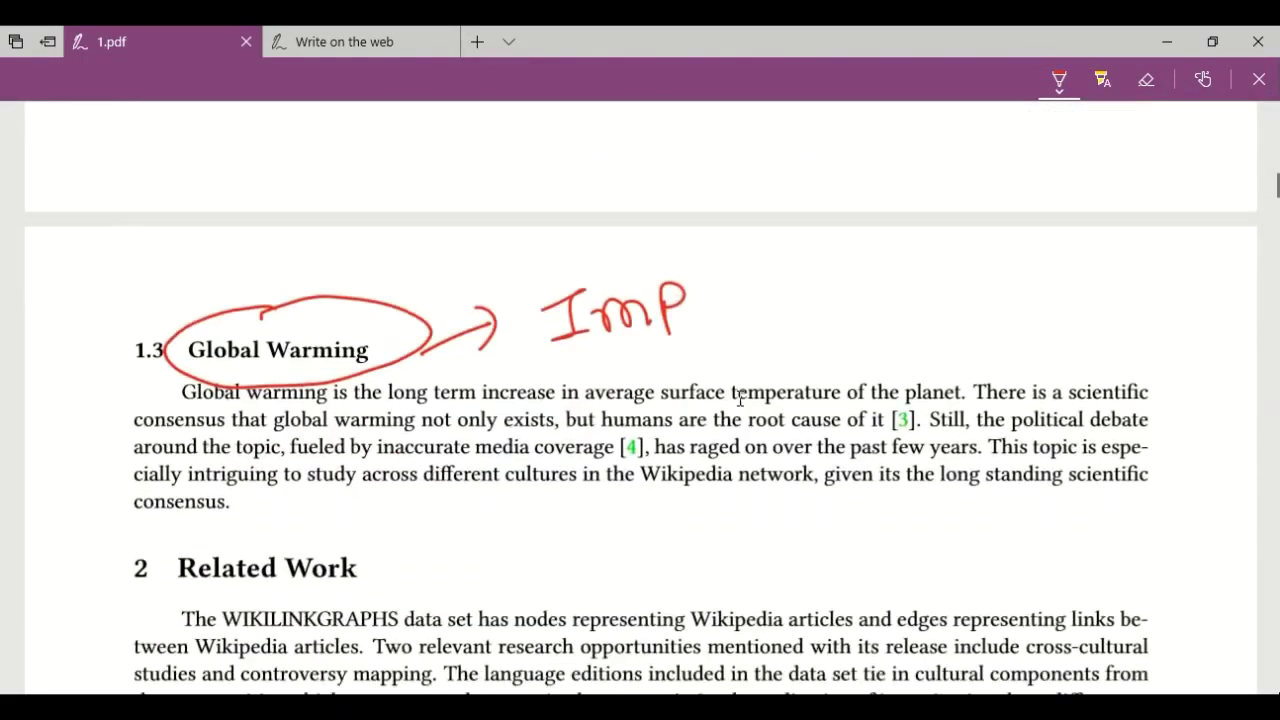
scroll(608, 474, "down", 6)
scroll(677, 353, "down", 6)
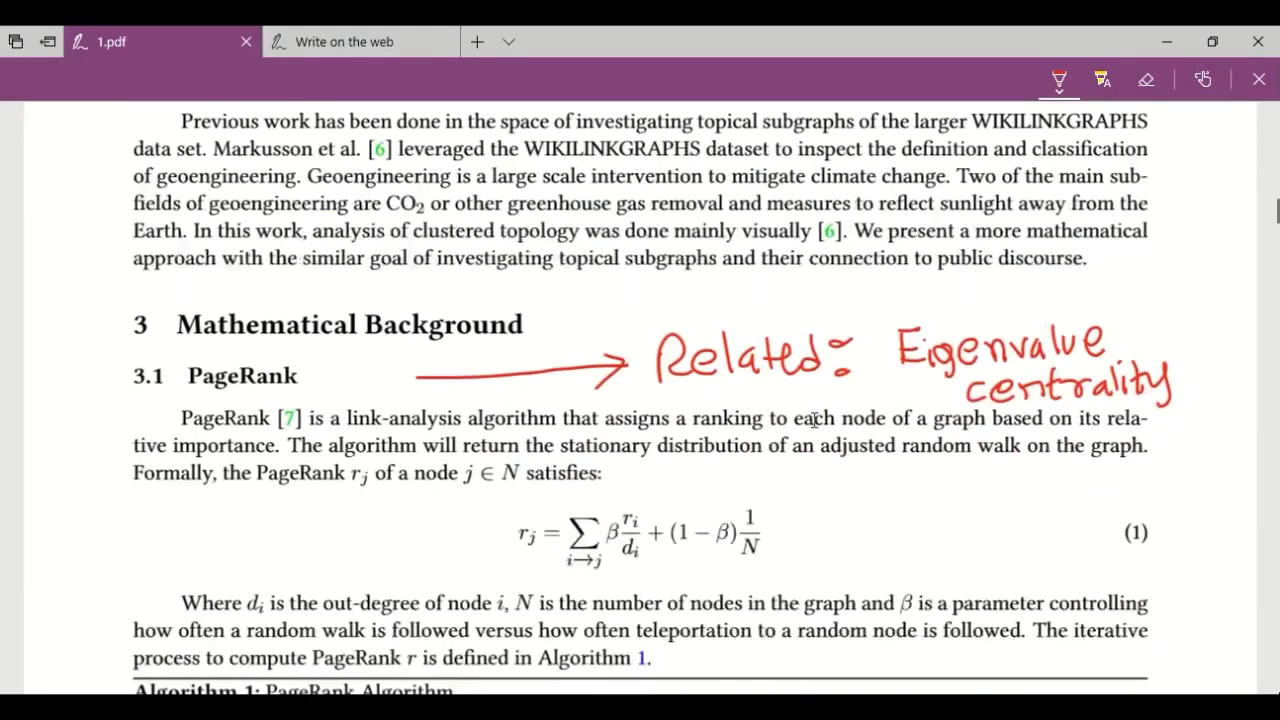
scroll(828, 300, "down", 8)
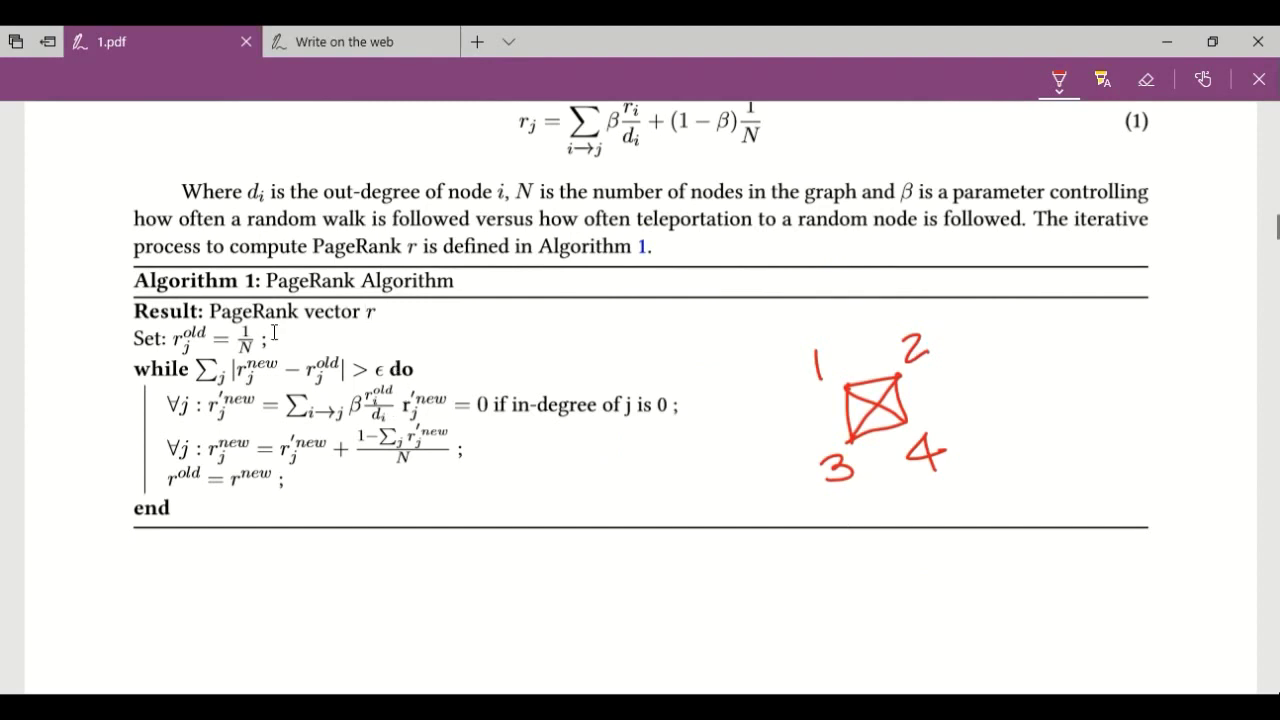
Step: Switch to the annotated "Write on the web" page and review its highlights, handwritten notes and circled toolbar diagram
left_click(335, 41)
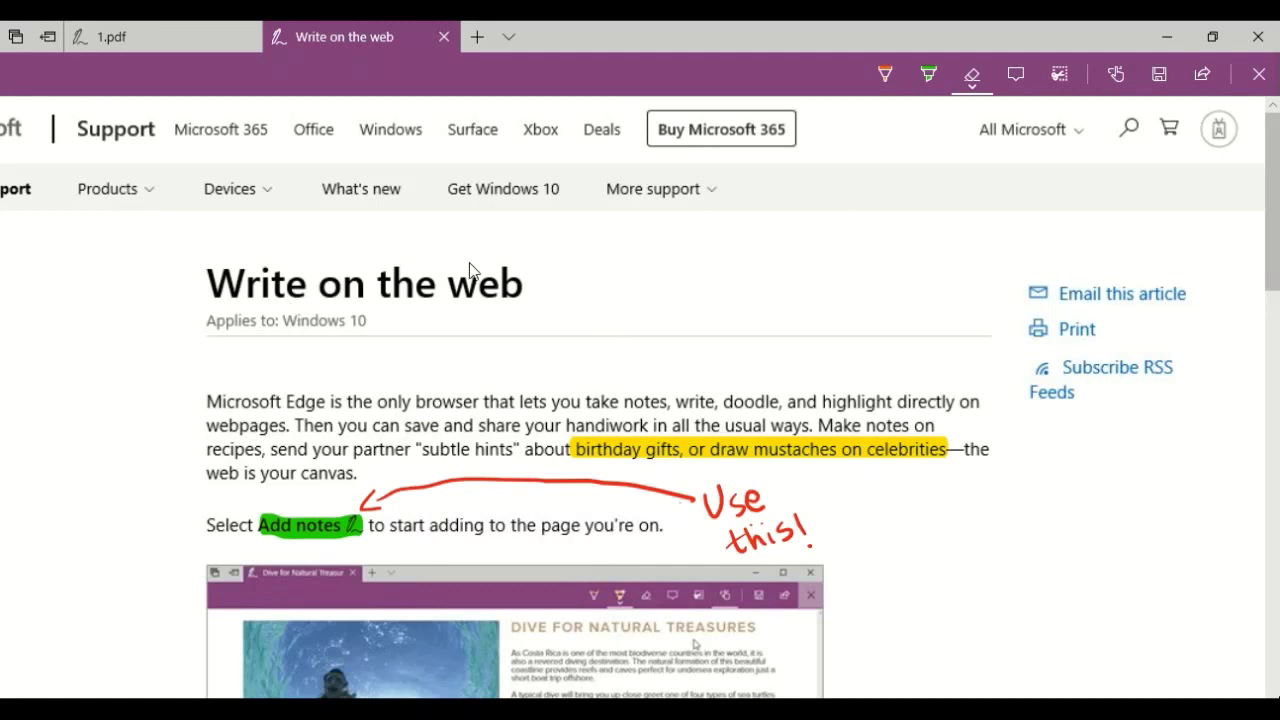
scroll(640, 400, "down", 2)
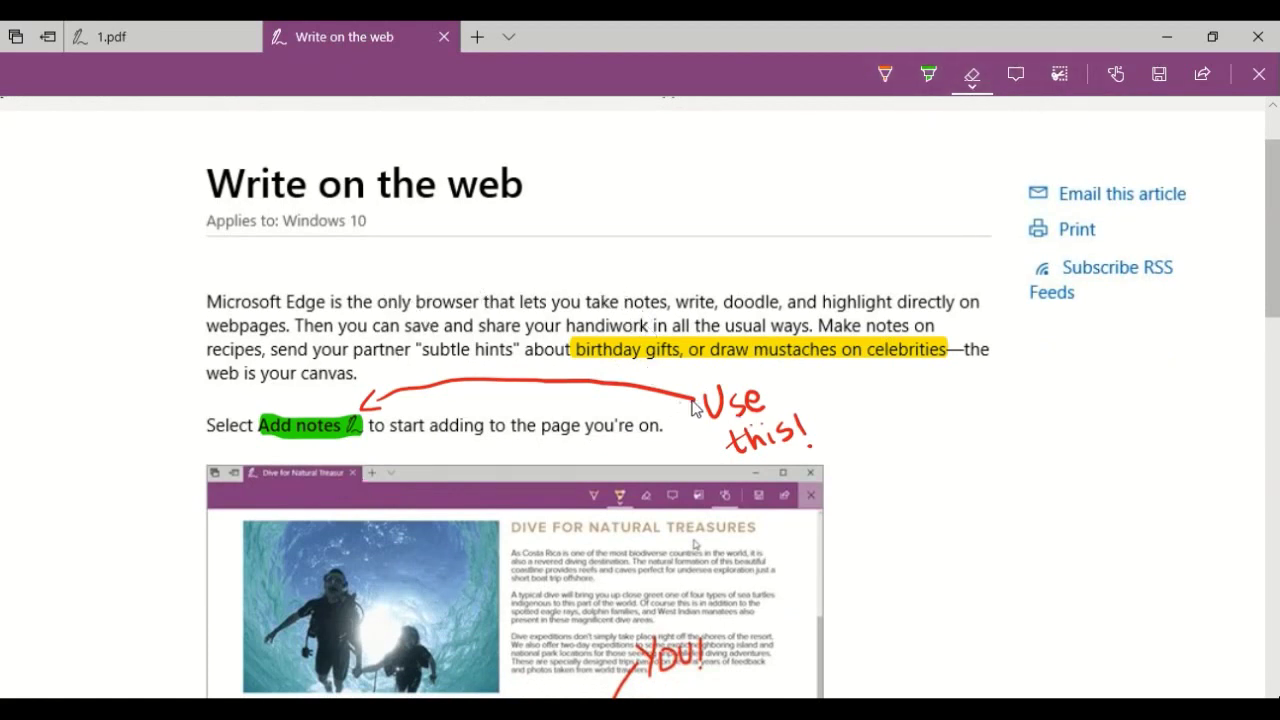
scroll(695, 412, "down", 2)
scroll(739, 331, "down", 3)
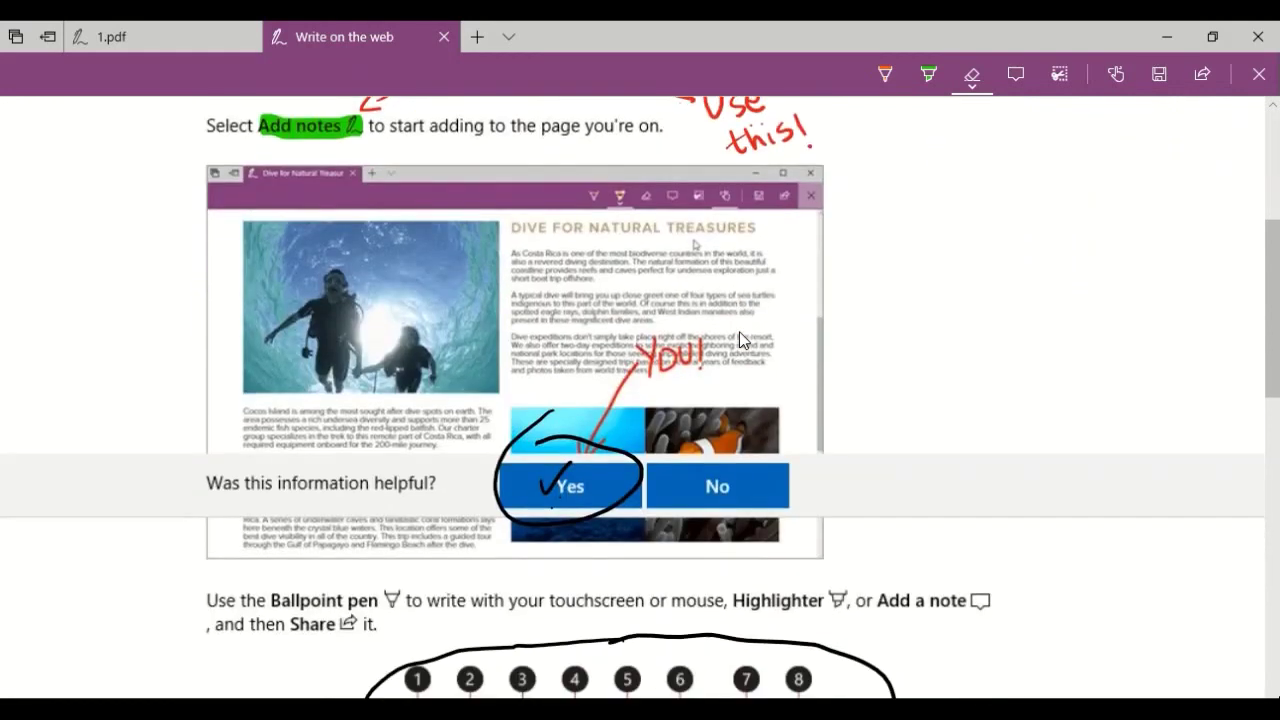
scroll(793, 378, "up", 1)
scroll(790, 376, "up", 2)
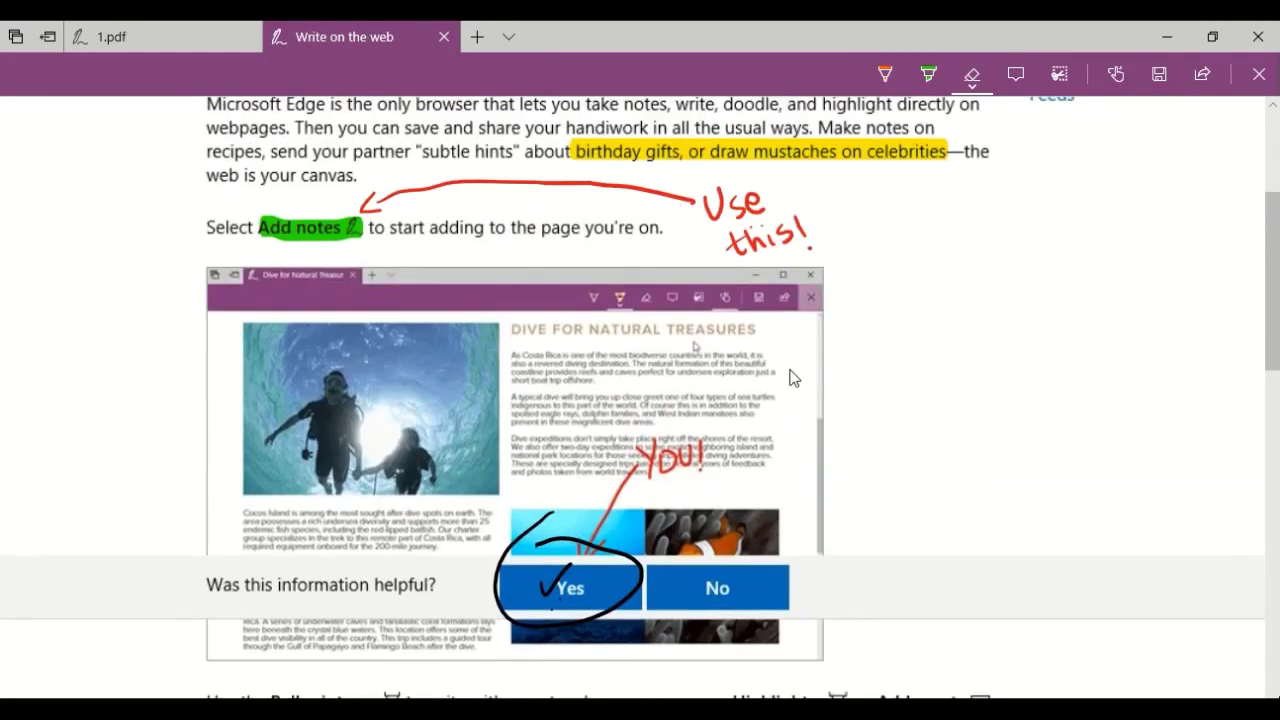
scroll(791, 371, "down", 1)
scroll(799, 363, "down", 3)
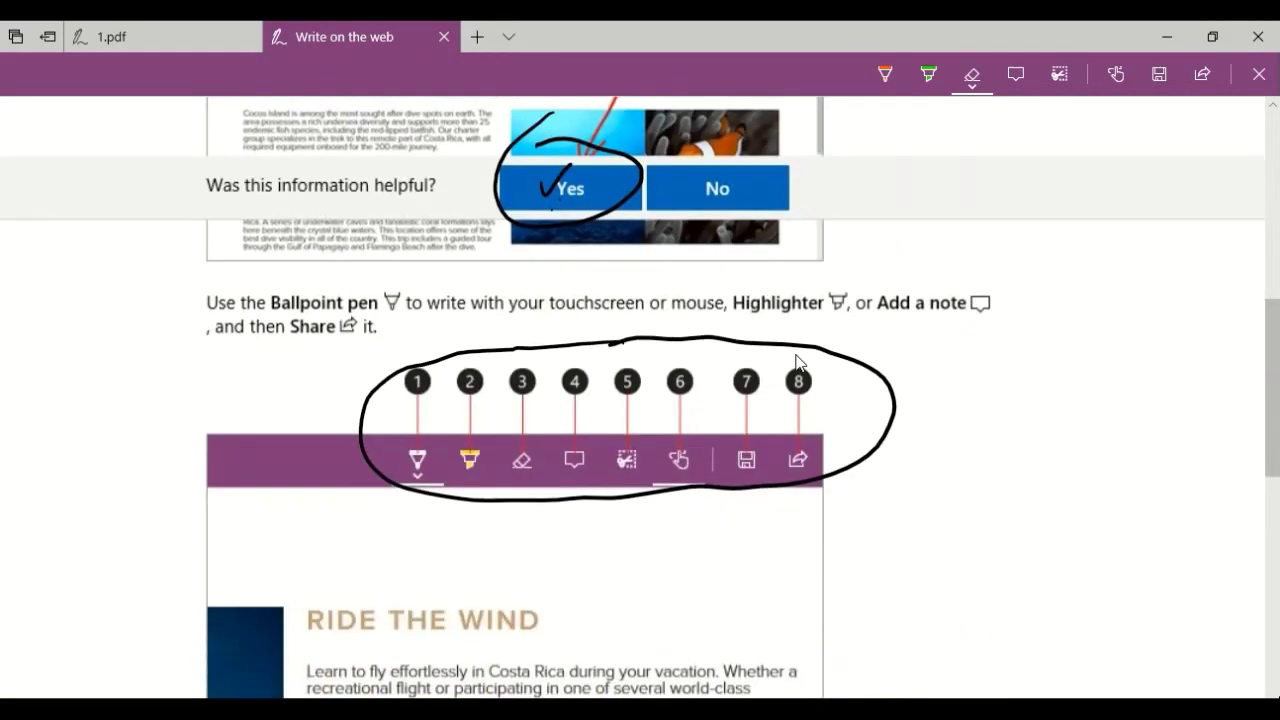
scroll(797, 362, "down", 2)
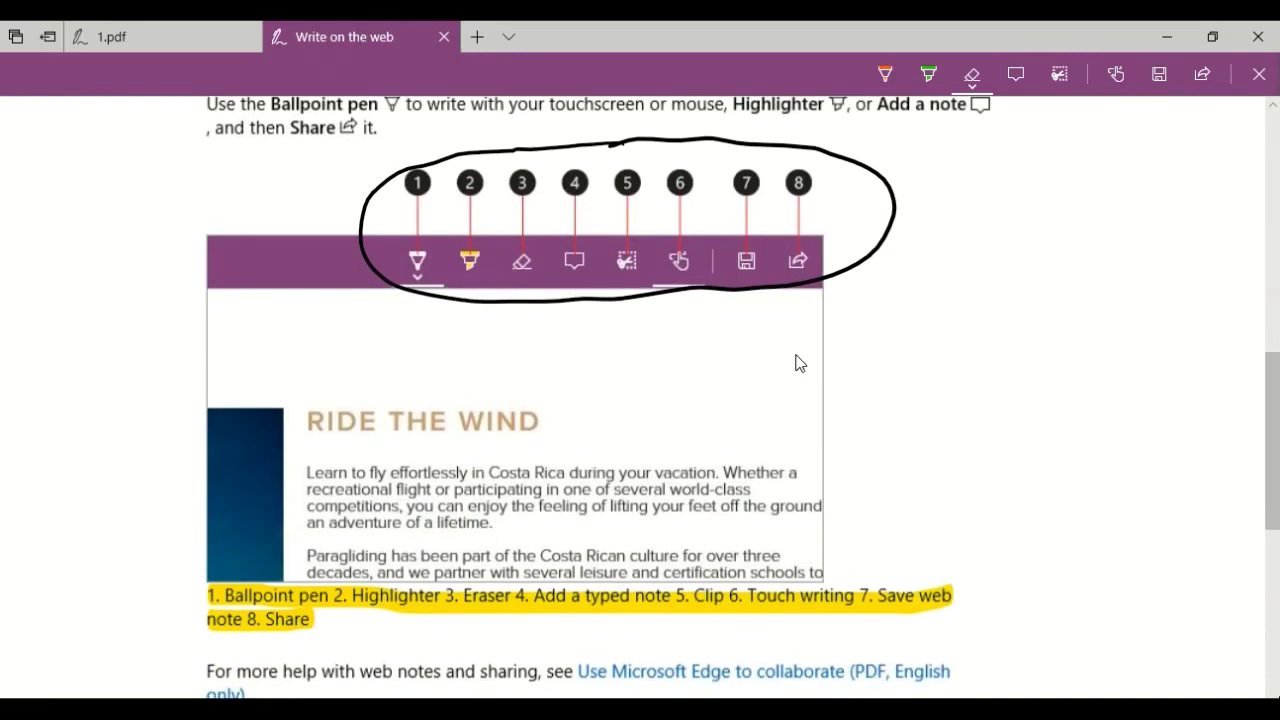
scroll(800, 363, "down", 5)
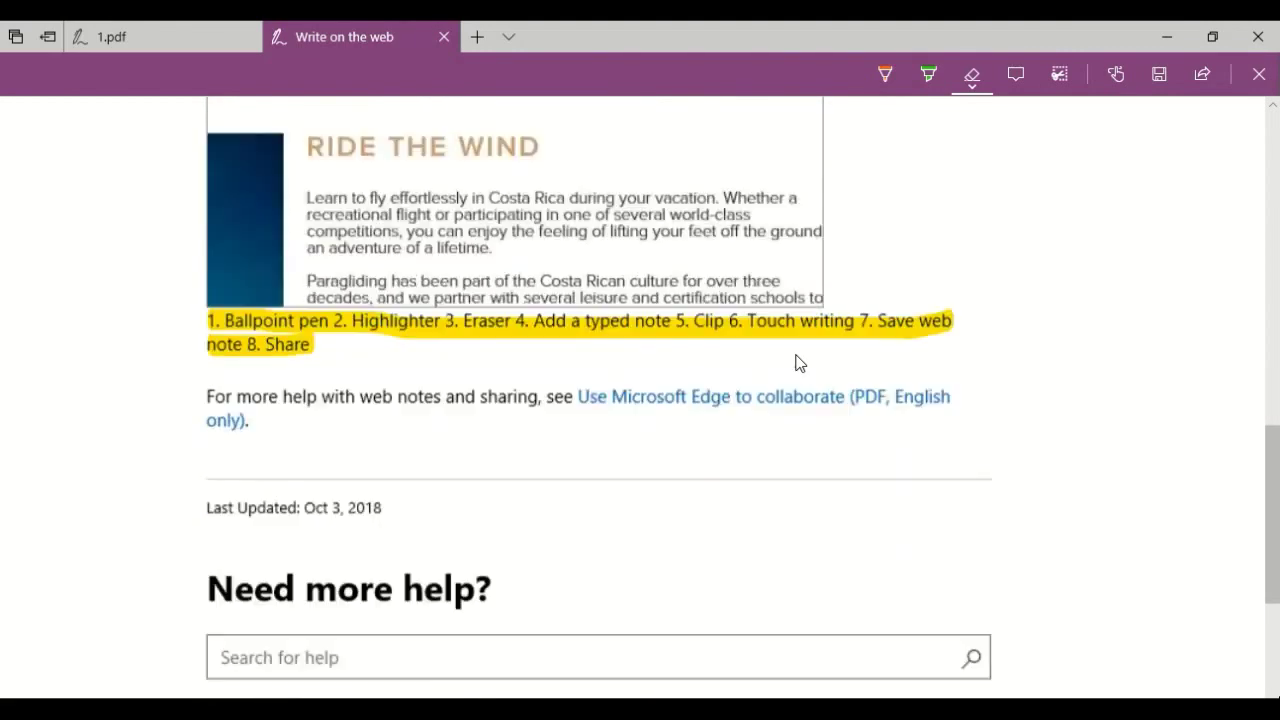
scroll(799, 363, "up", 15)
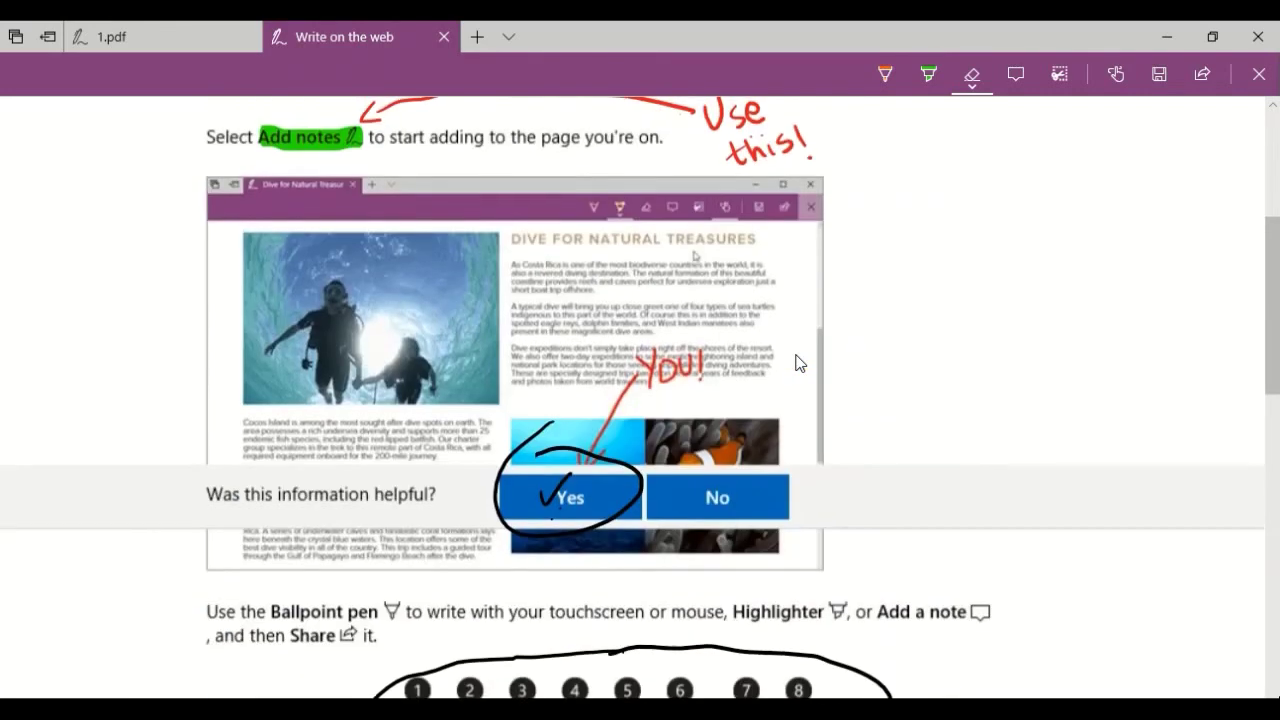